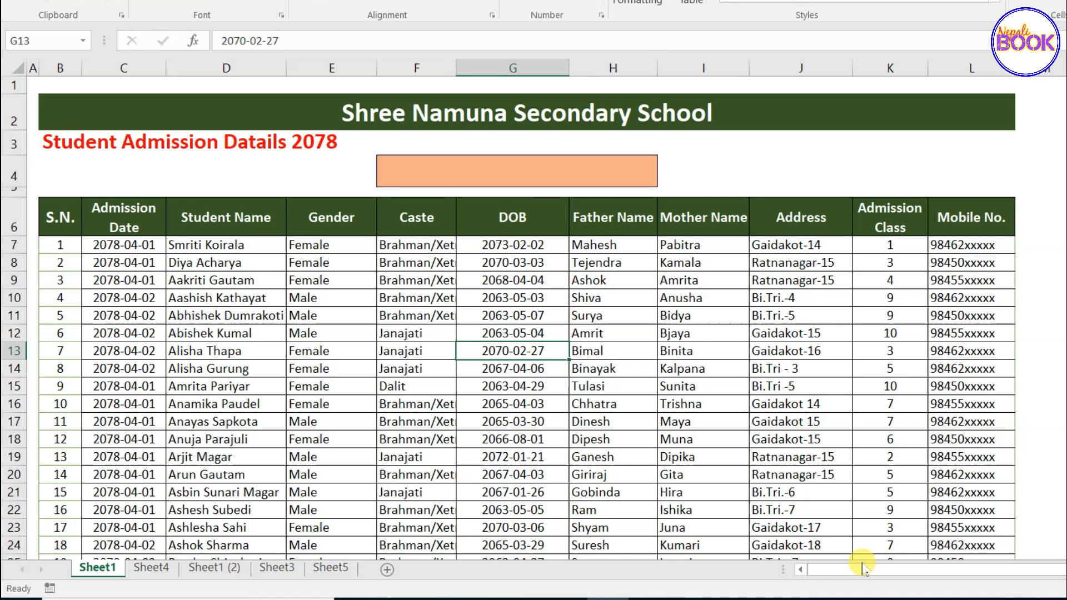
# Select the table and lookup cell F4, then enter Dalit to test the blue highlighting.
pyautogui.scroll(-17, 504, 385)
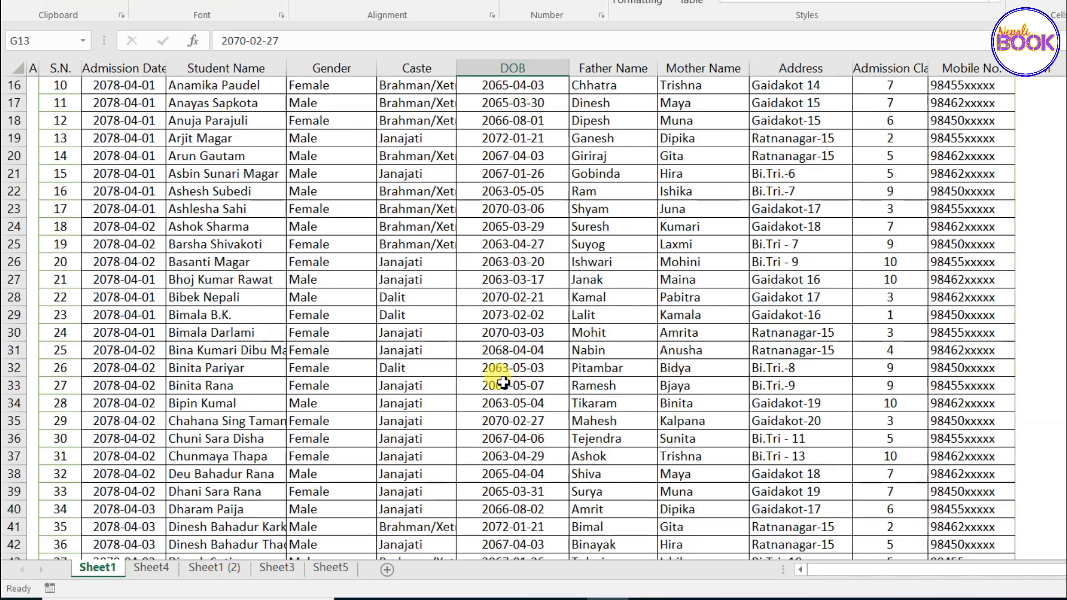
pyautogui.scroll(-10, 503, 383)
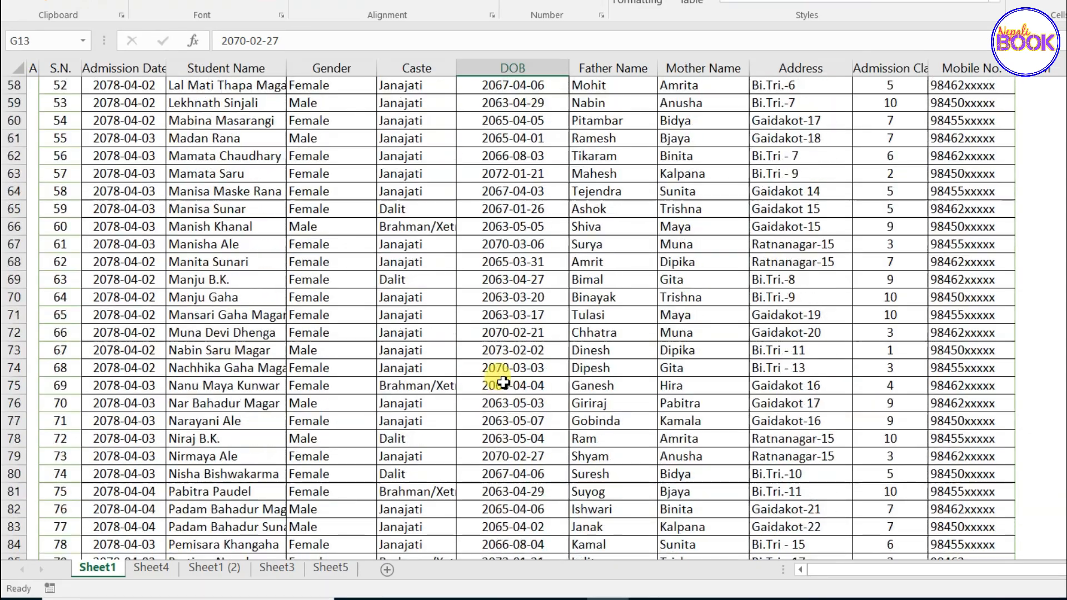
pyautogui.scroll(-9, 504, 383)
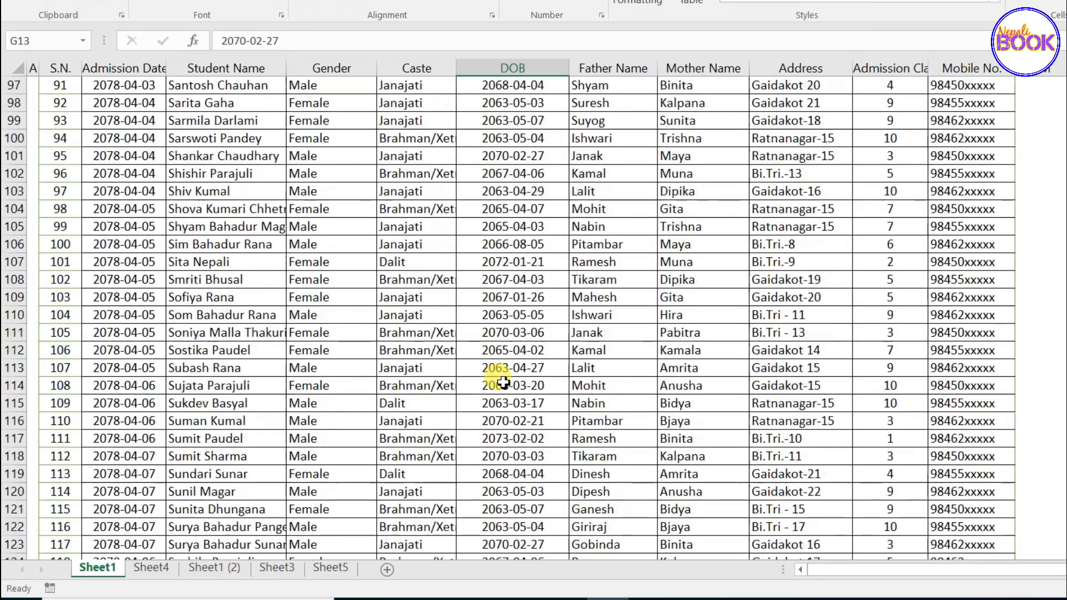
pyautogui.scroll(13, 503, 383)
pyautogui.scroll(20, 504, 383)
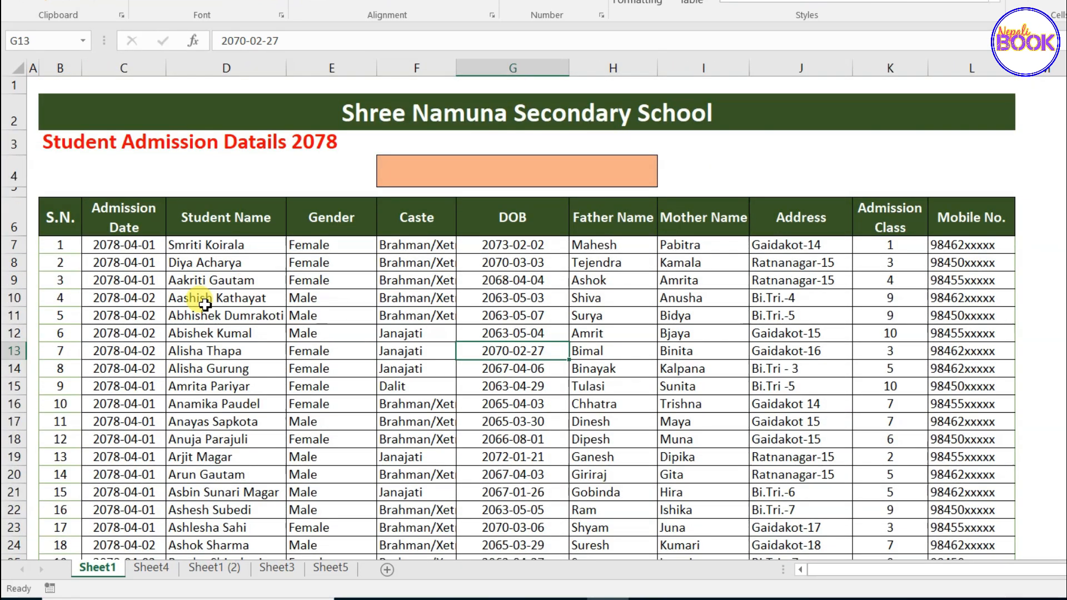
pyautogui.moveTo(75, 219); pyautogui.dragTo(601, 406)
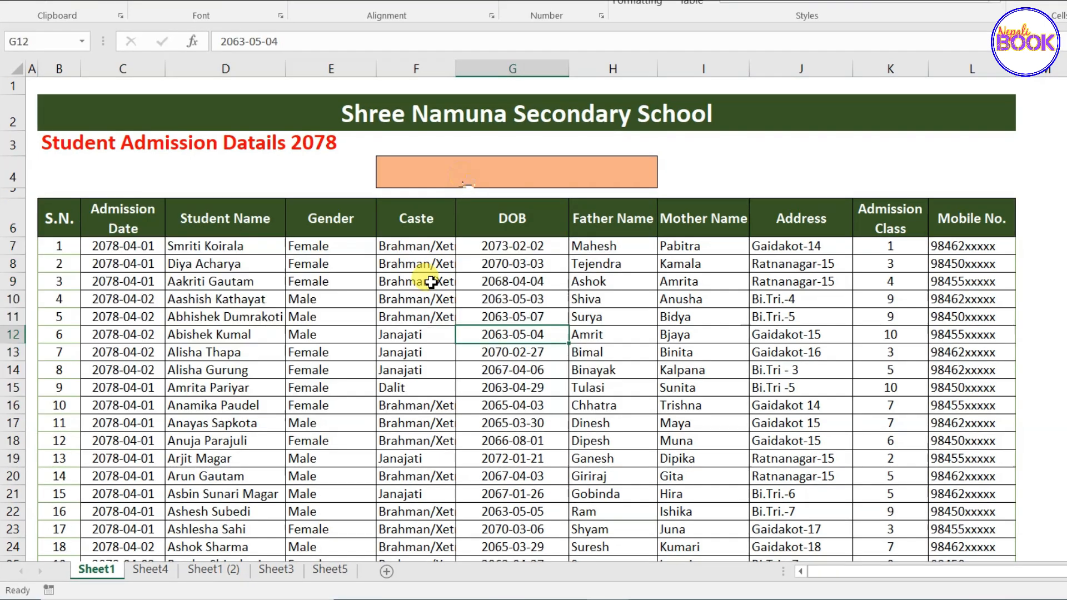
pyautogui.click(468, 178)
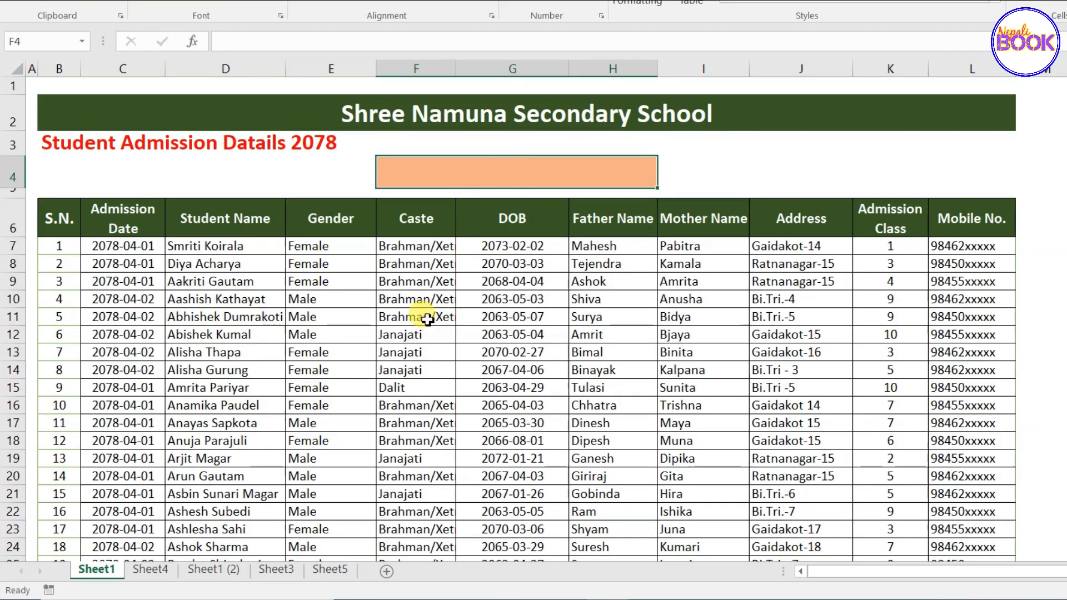
pyautogui.scroll(-5, 435, 401)
pyautogui.scroll(5, 393, 506)
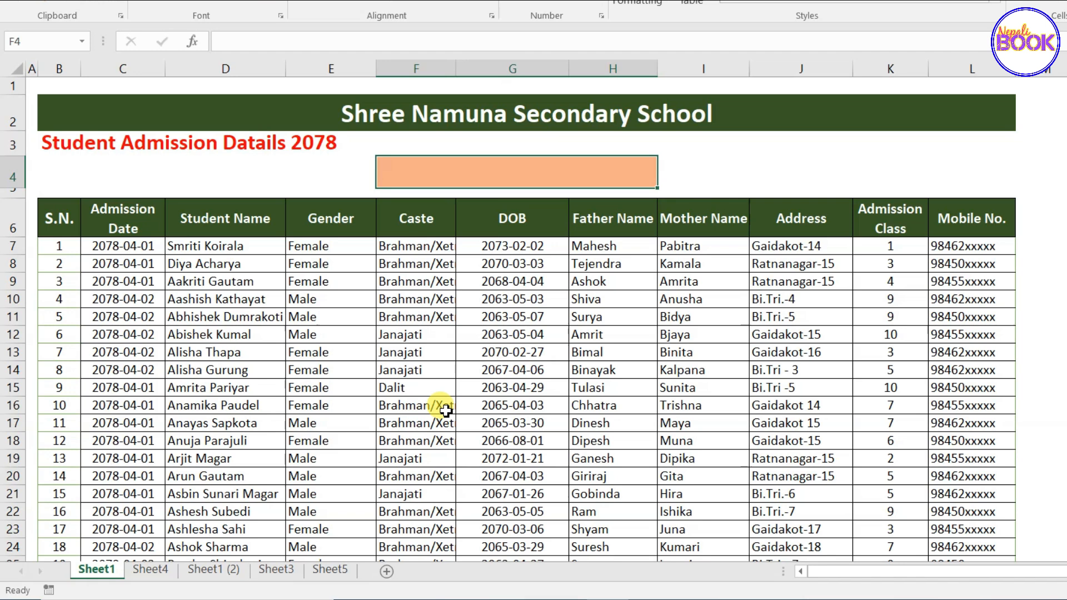
pyautogui.press('F2')
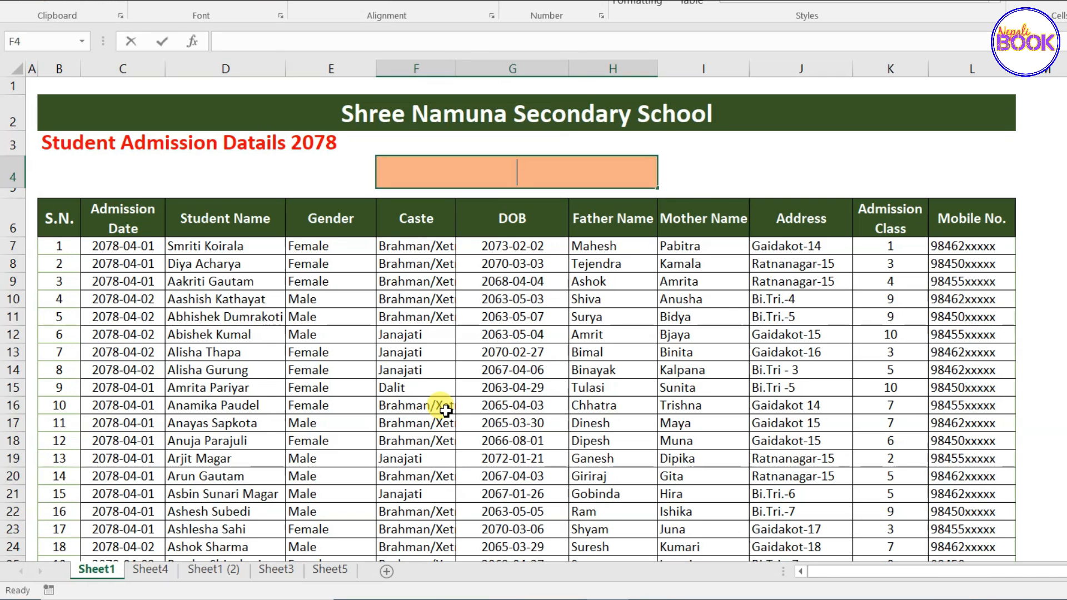
pyautogui.write('t')
pyautogui.press('Return')
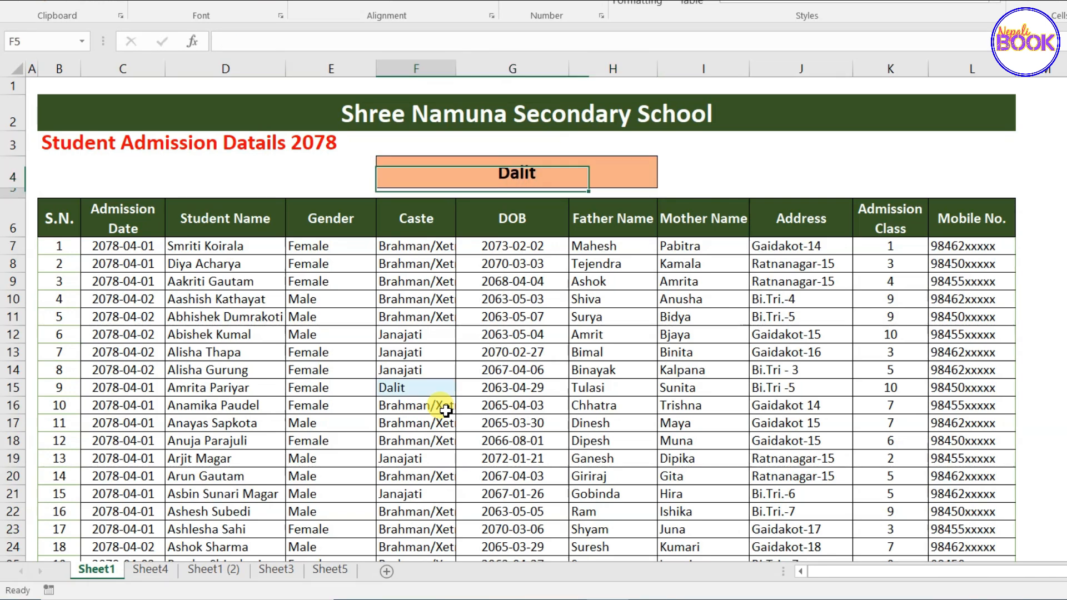
# Change the F4 lookup value to Janajati.
pyautogui.scroll(-2, 447, 411)
pyautogui.scroll(-12, 447, 413)
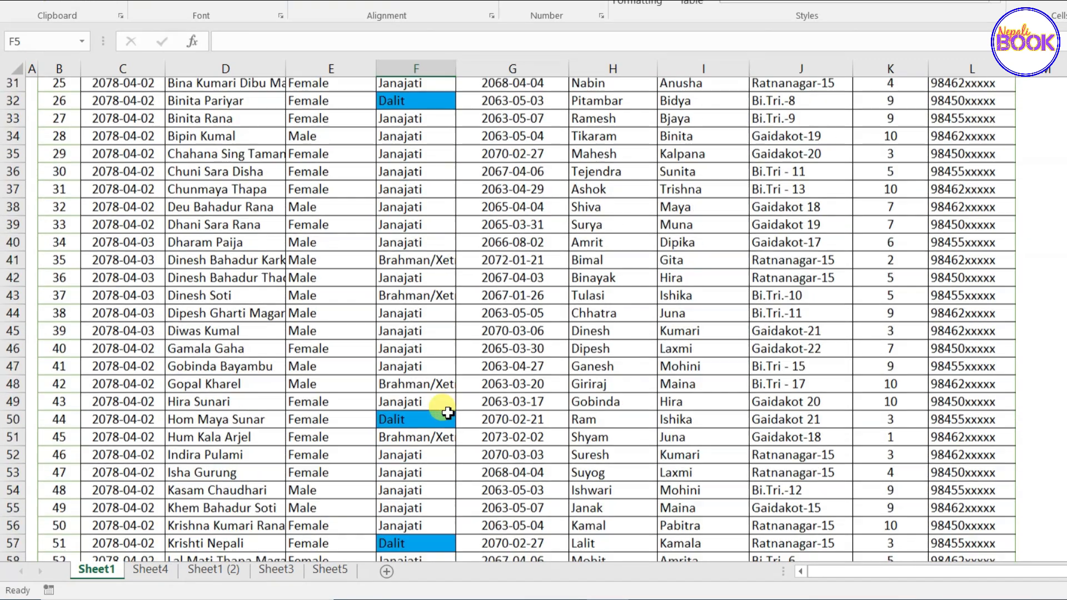
pyautogui.scroll(8, 447, 412)
pyautogui.scroll(6, 448, 412)
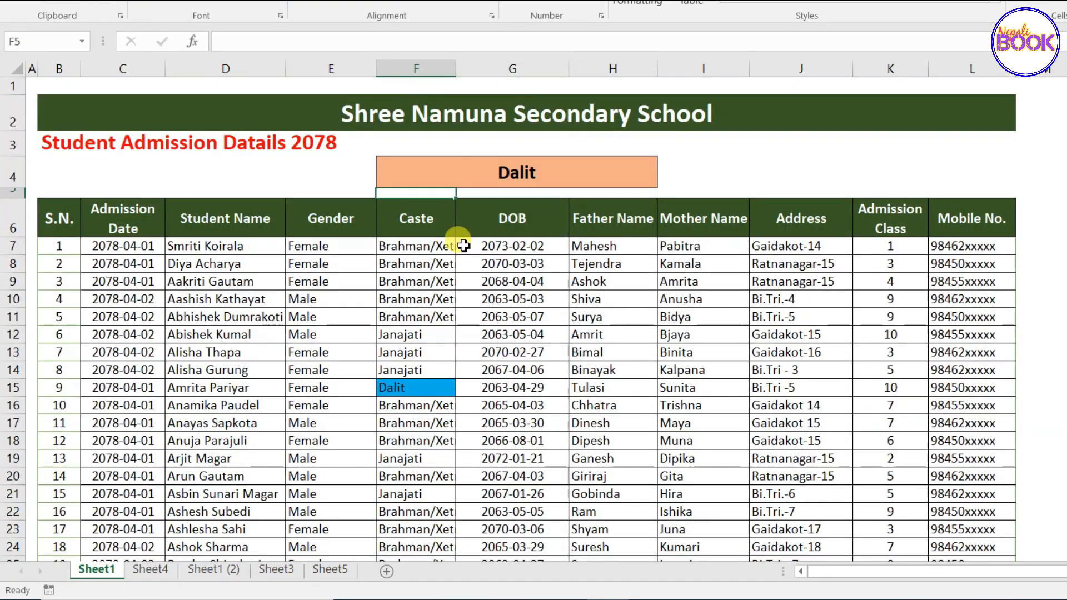
pyautogui.click(493, 166)
pyautogui.write('Janajati')
pyautogui.press('Return')
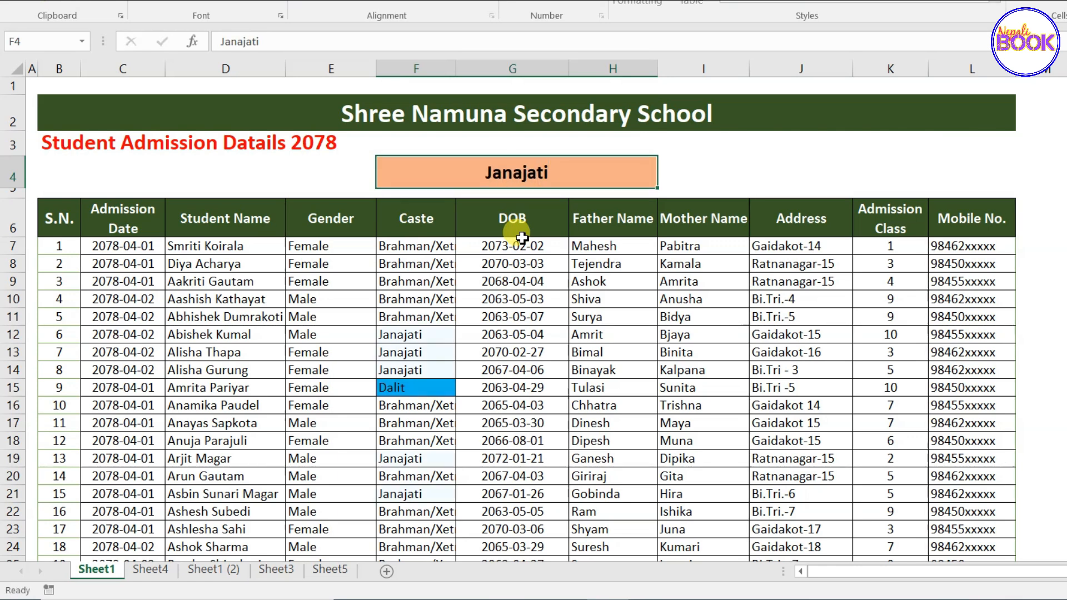
# Change the F4 lookup value to Male.
pyautogui.scroll(-13, 511, 302)
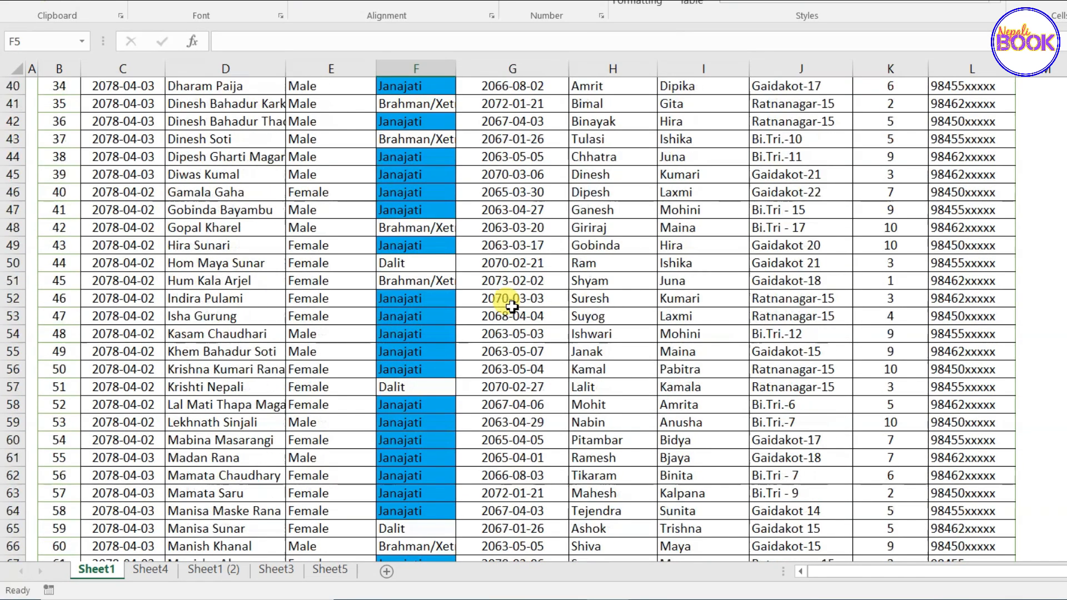
pyautogui.scroll(9, 512, 303)
pyautogui.scroll(4, 512, 305)
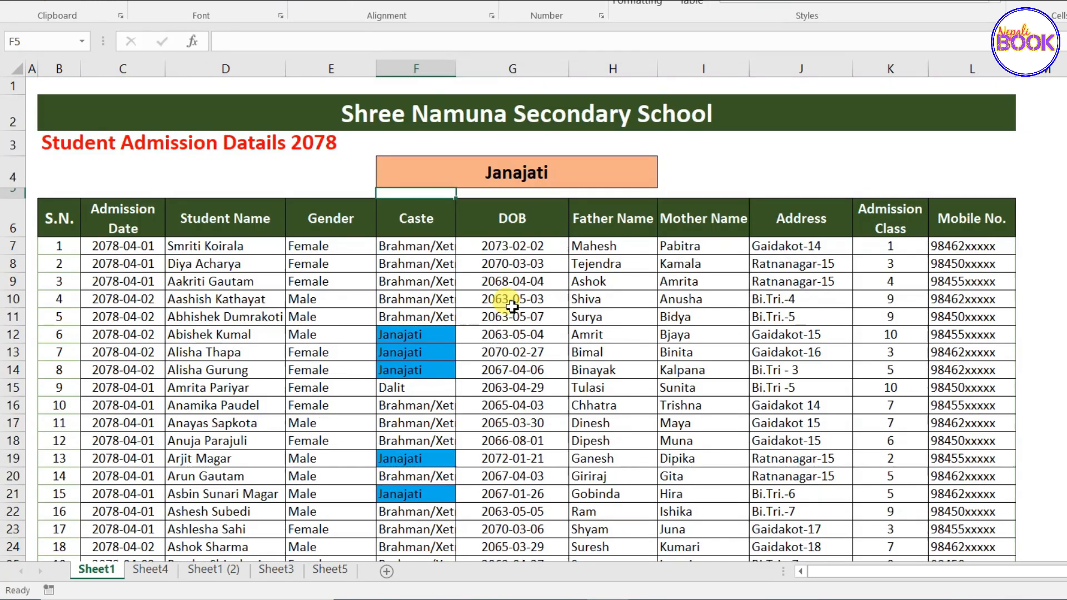
pyautogui.click(498, 172)
pyautogui.write('Ma')
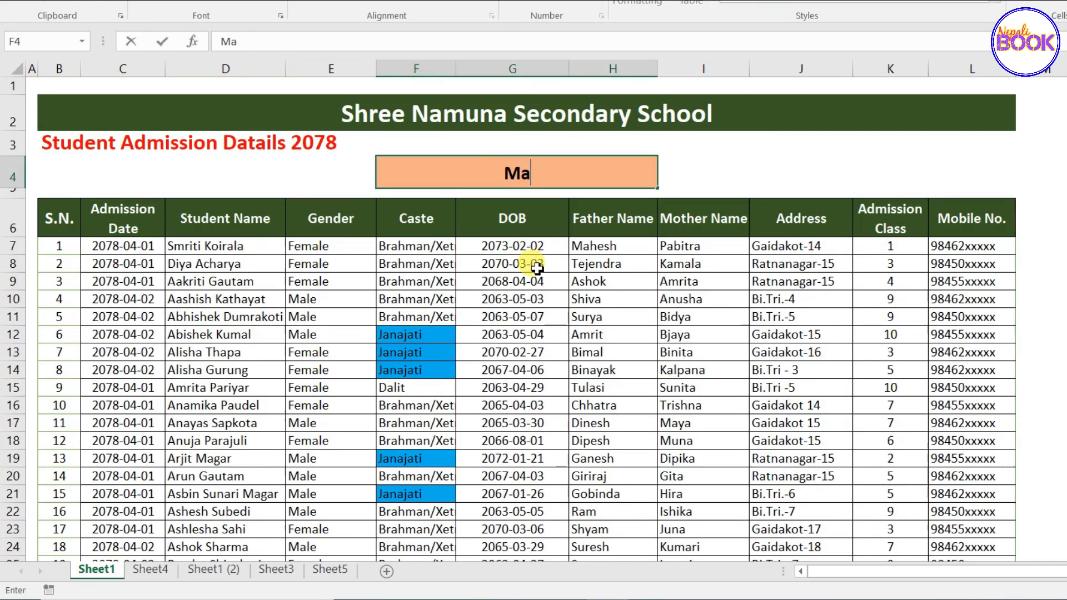
pyautogui.press('Return')
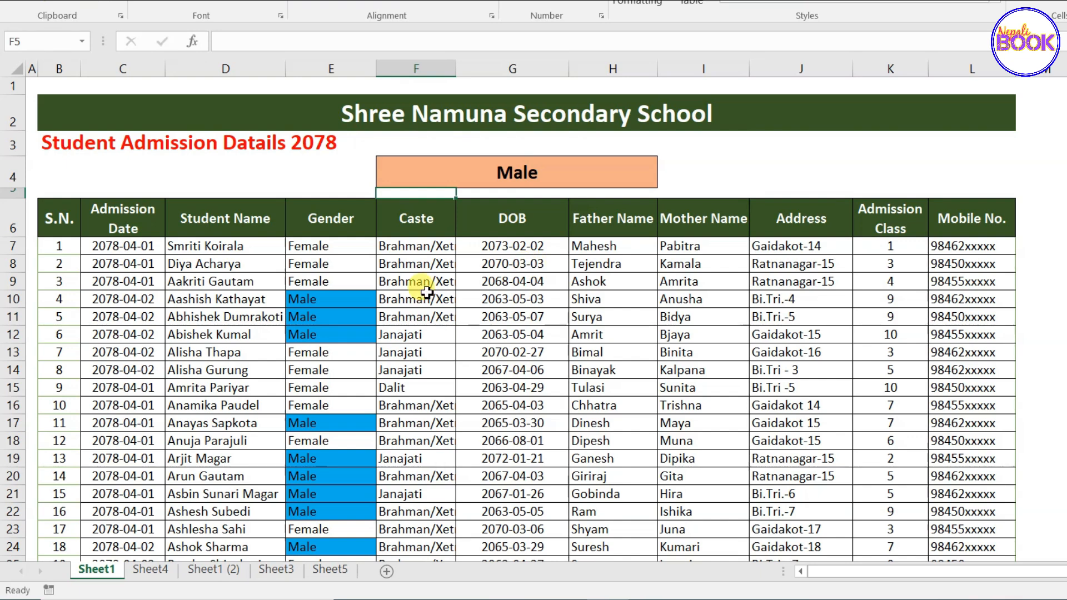
# Change the F4 lookup value to Female and review the highlighted cells.
pyautogui.scroll(-6, 286, 308)
pyautogui.scroll(-6, 289, 315)
pyautogui.scroll(12, 290, 315)
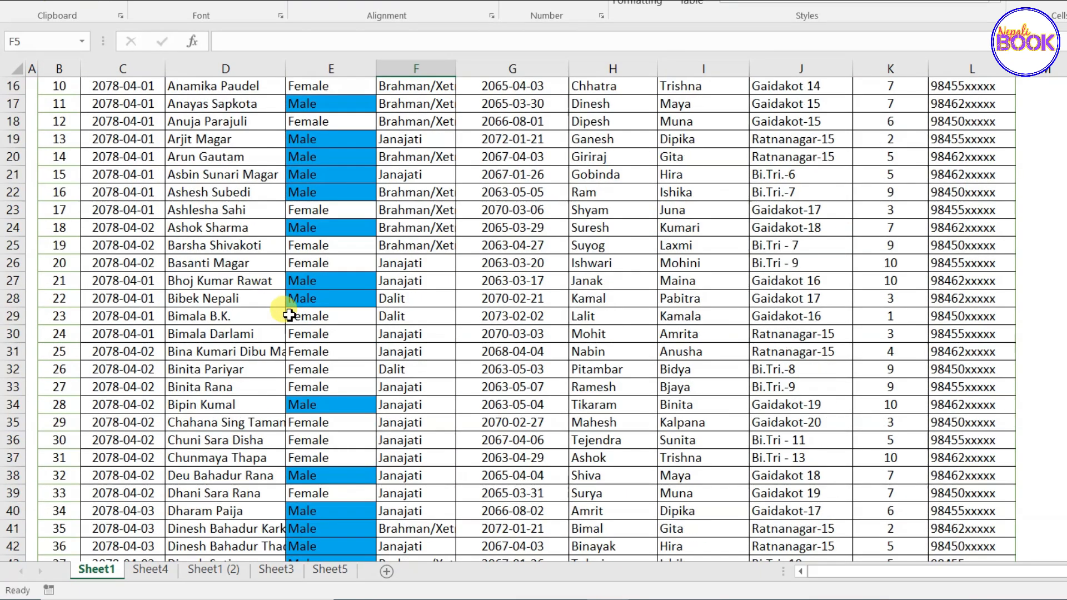
pyautogui.click(587, 165)
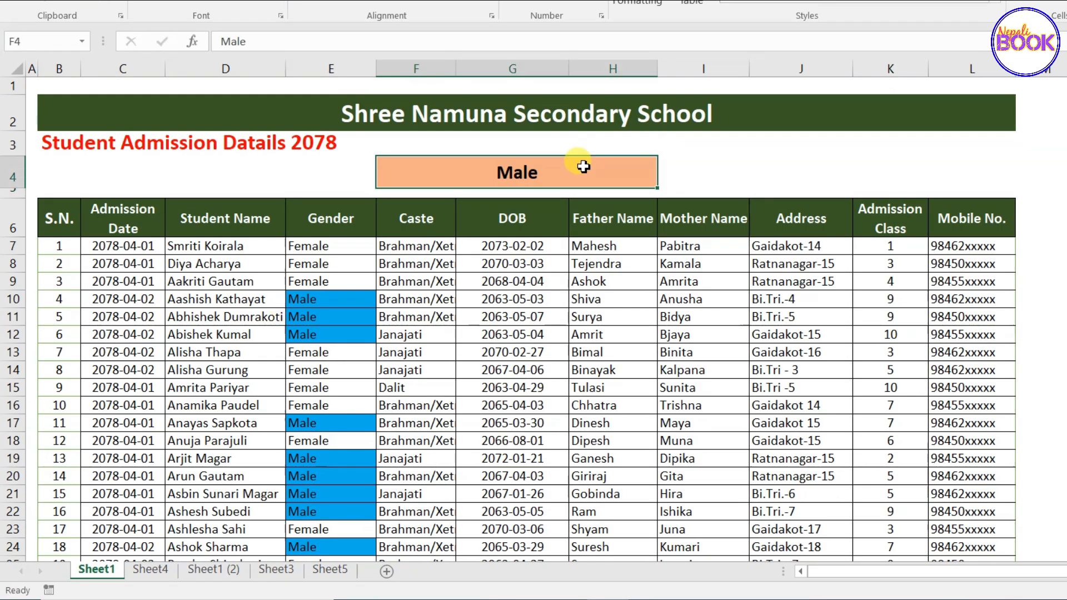
pyautogui.write('Fem')
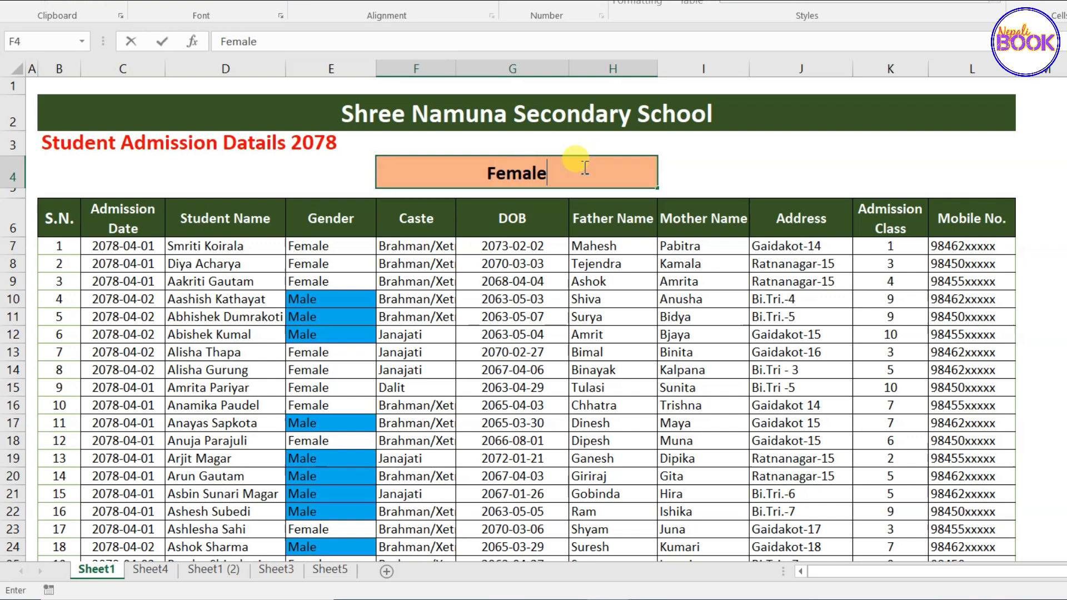
pyautogui.write('ale')
pyautogui.press('Return')
pyautogui.scroll(-12, 350, 334)
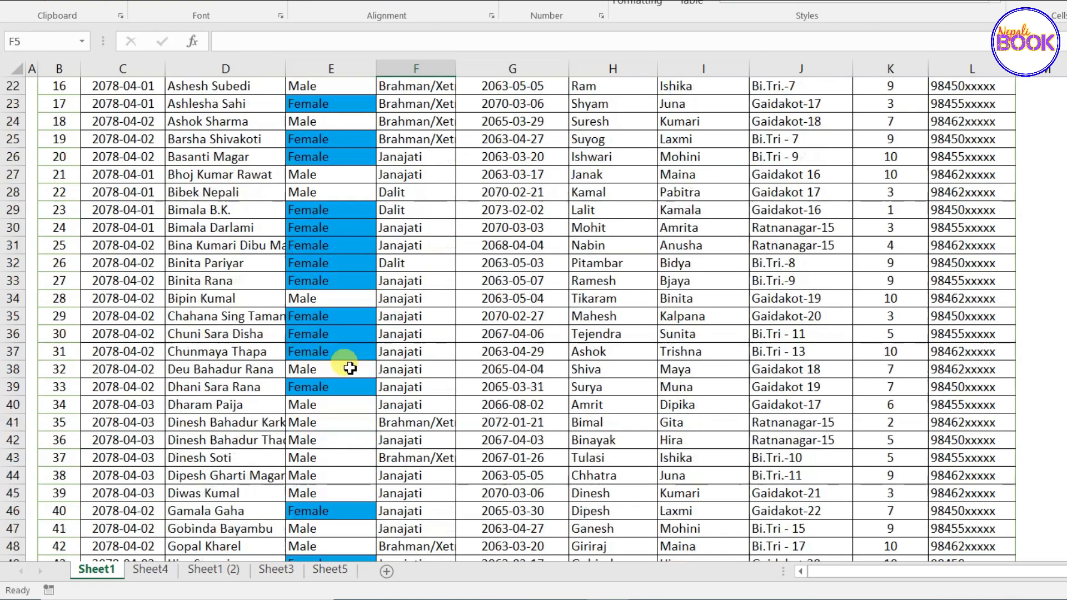
pyautogui.scroll(12, 349, 373)
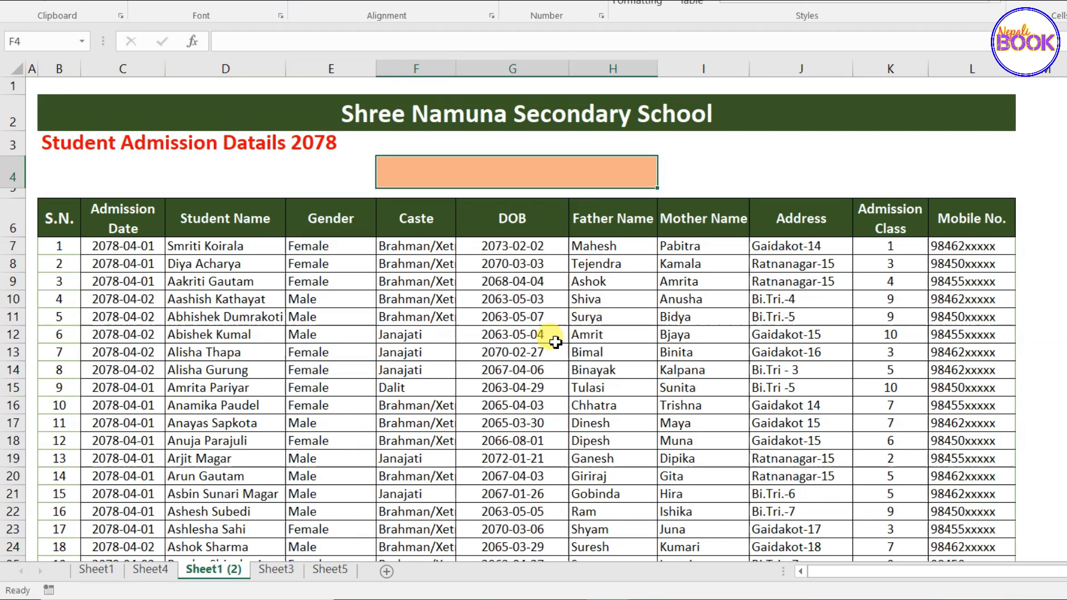
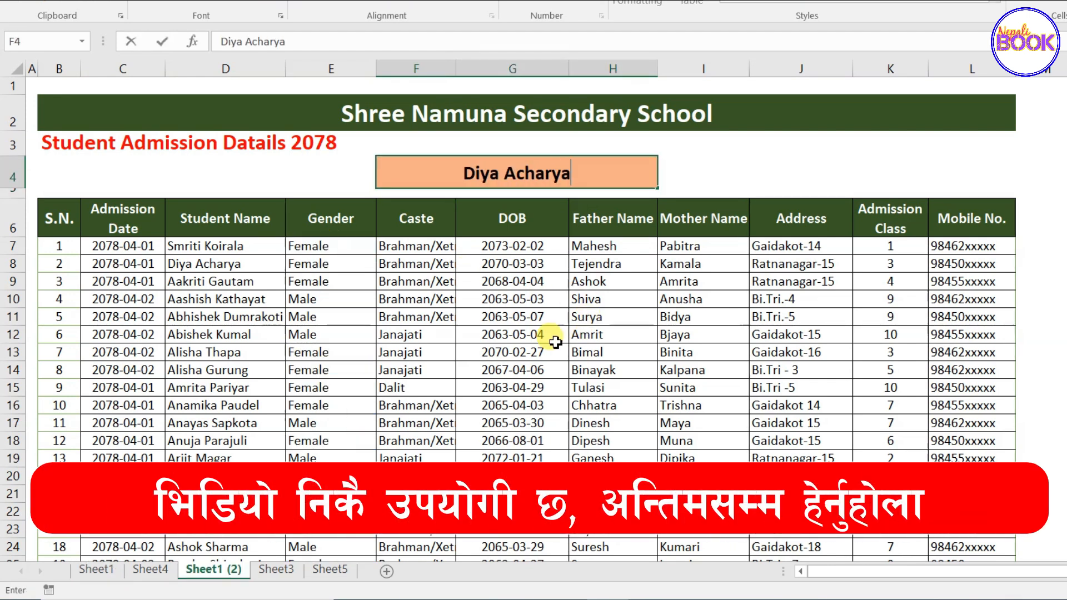
# Enter two student names in F4 in turn, highlighting each student's row.
pyautogui.press('Return')
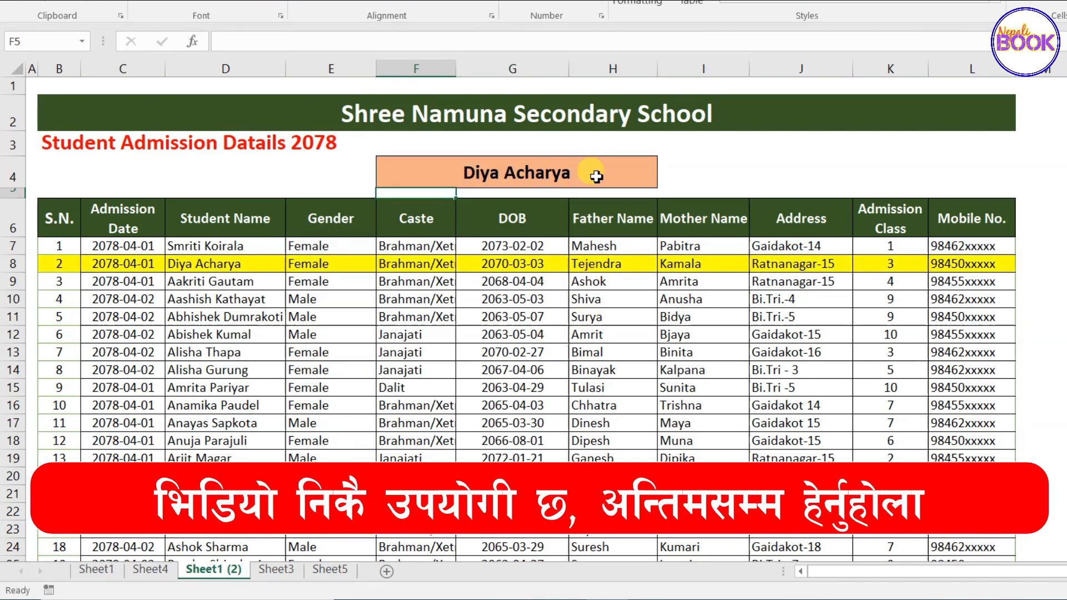
pyautogui.click(595, 170)
pyautogui.press('Return')
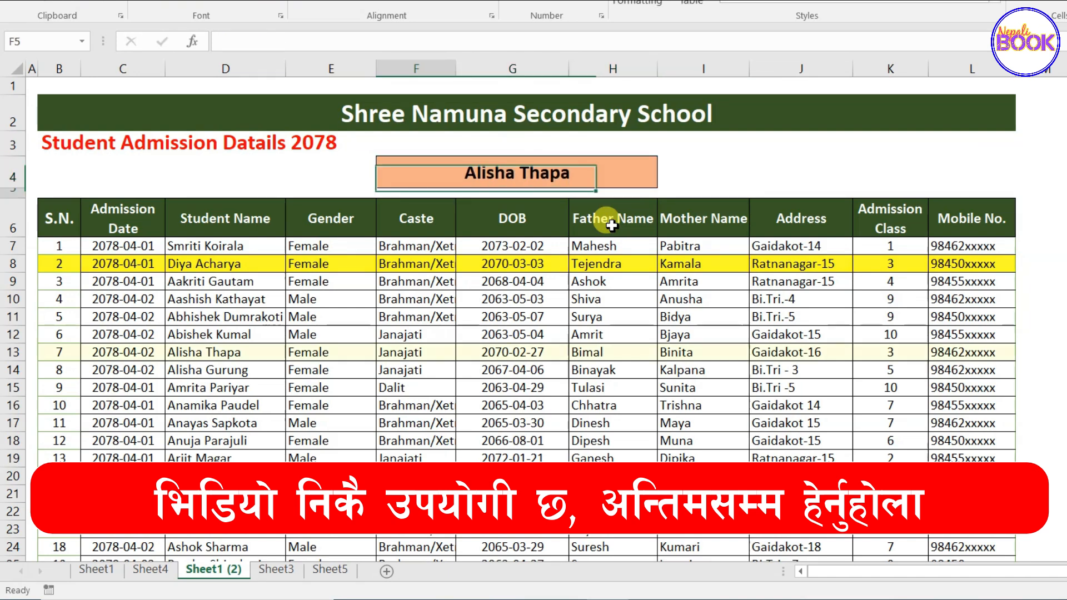
# Look up two more student names in F4, ending with row 18 highlighted.
pyautogui.click(562, 172)
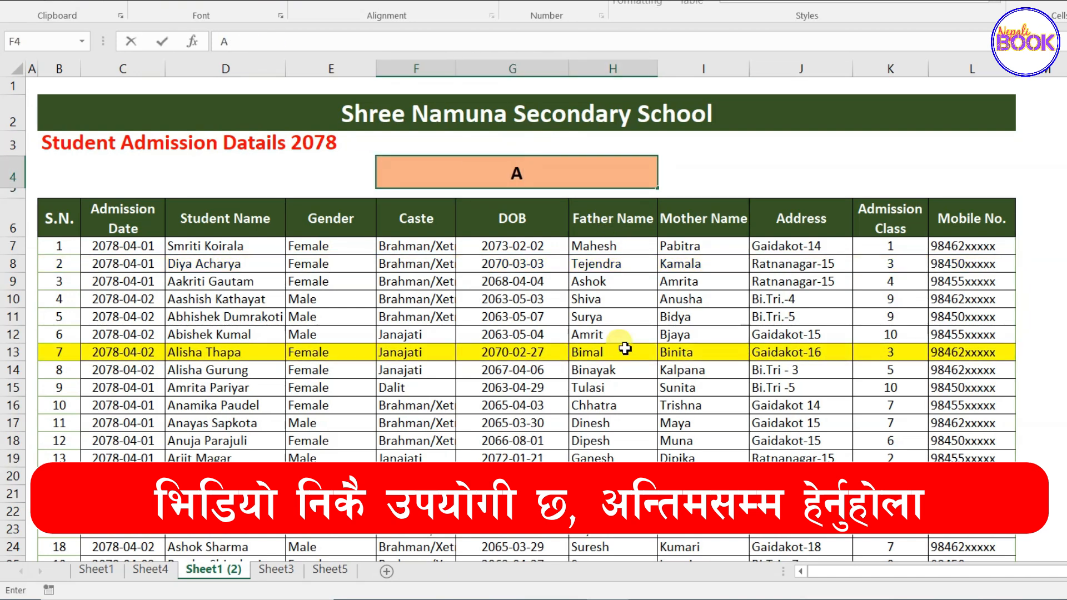
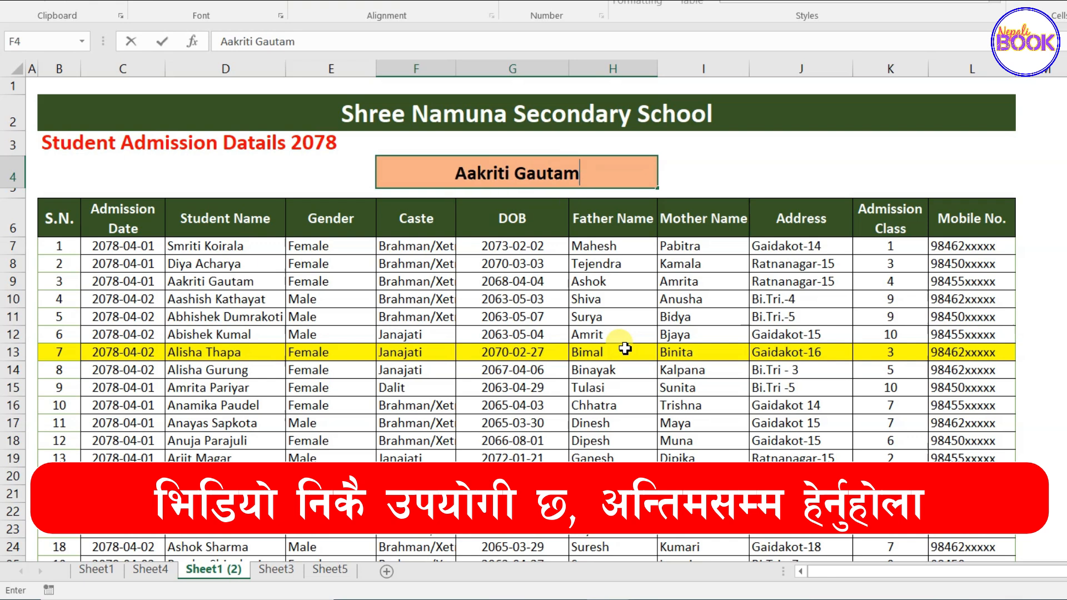
pyautogui.press('Return')
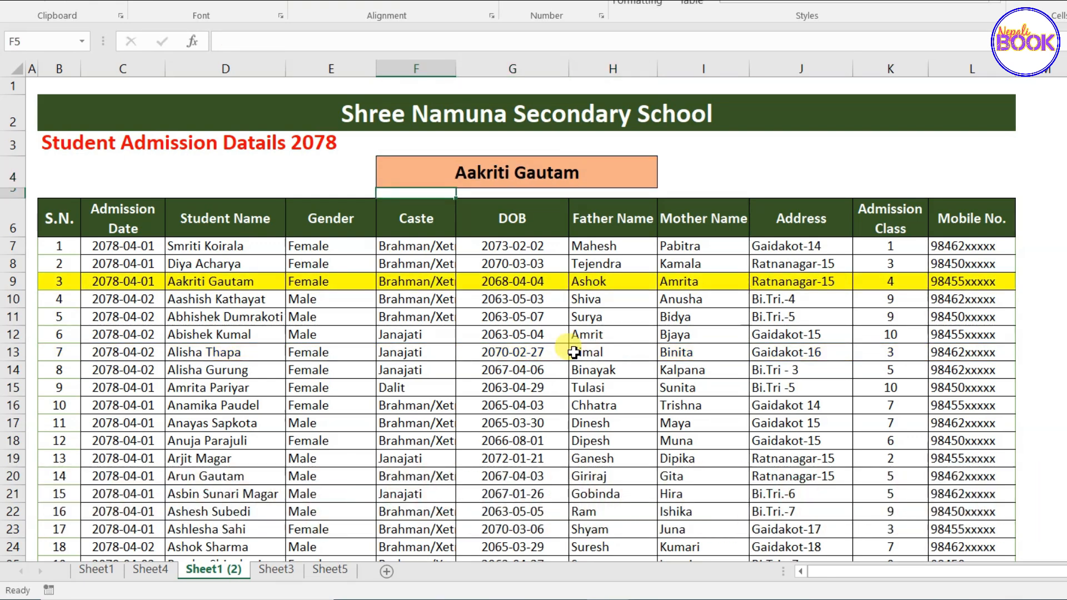
pyautogui.press('Up')
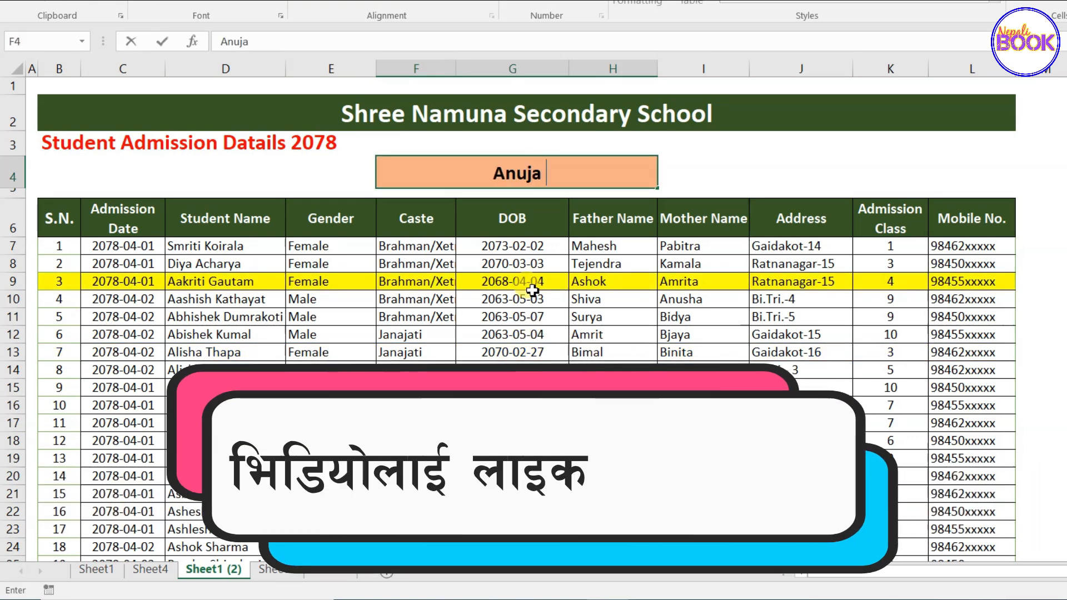
pyautogui.hotkey('ctrl', 'Return')
pyautogui.press('Down')
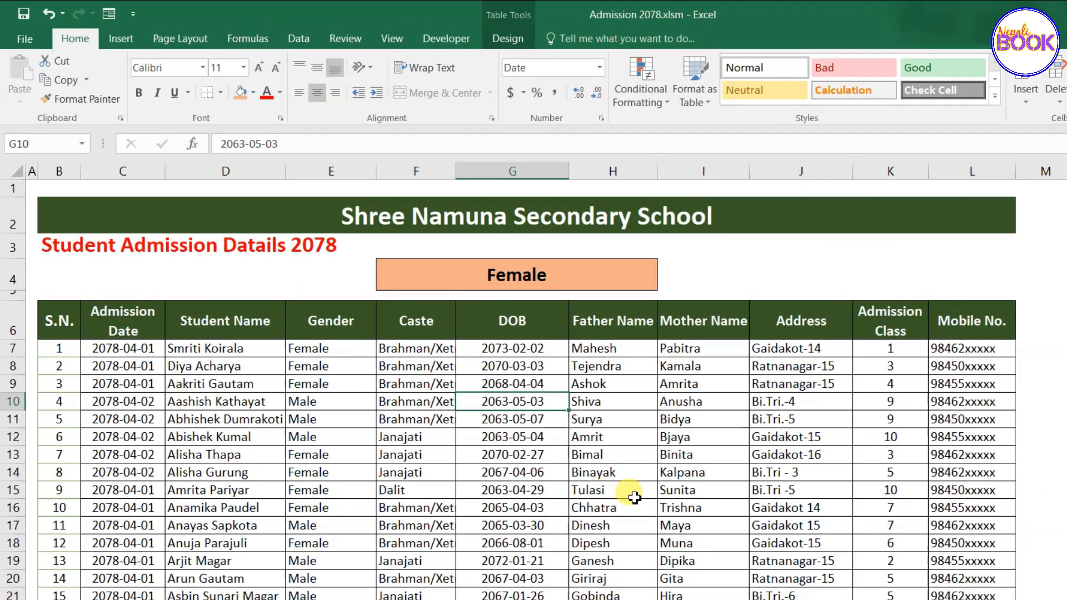
# Scroll down and back up through the unhighlighted student list with Female in F4.
pyautogui.scroll(-15, 635, 497)
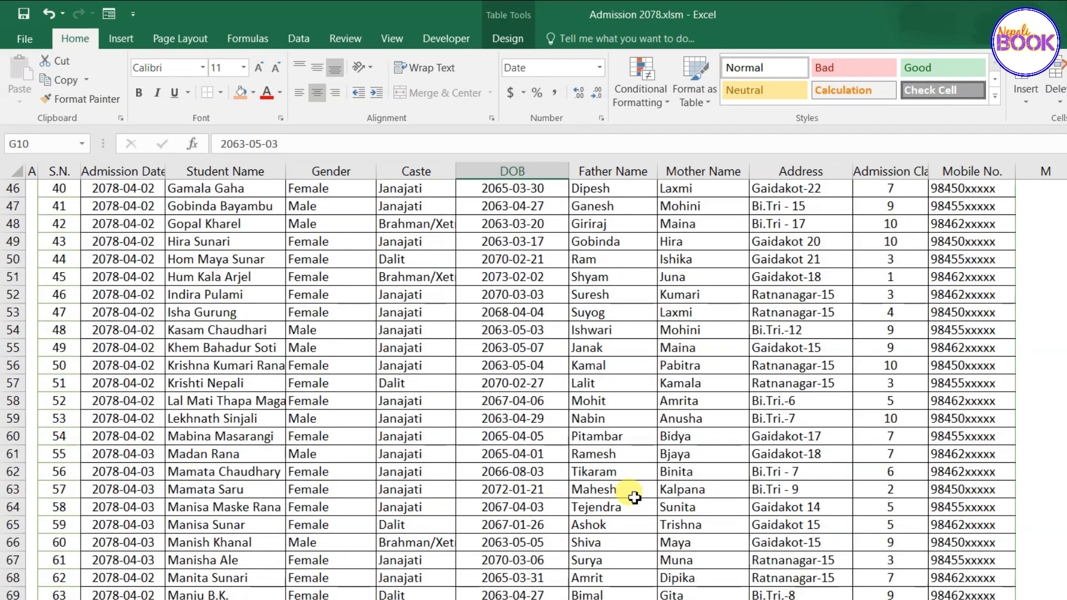
pyautogui.scroll(15, 635, 497)
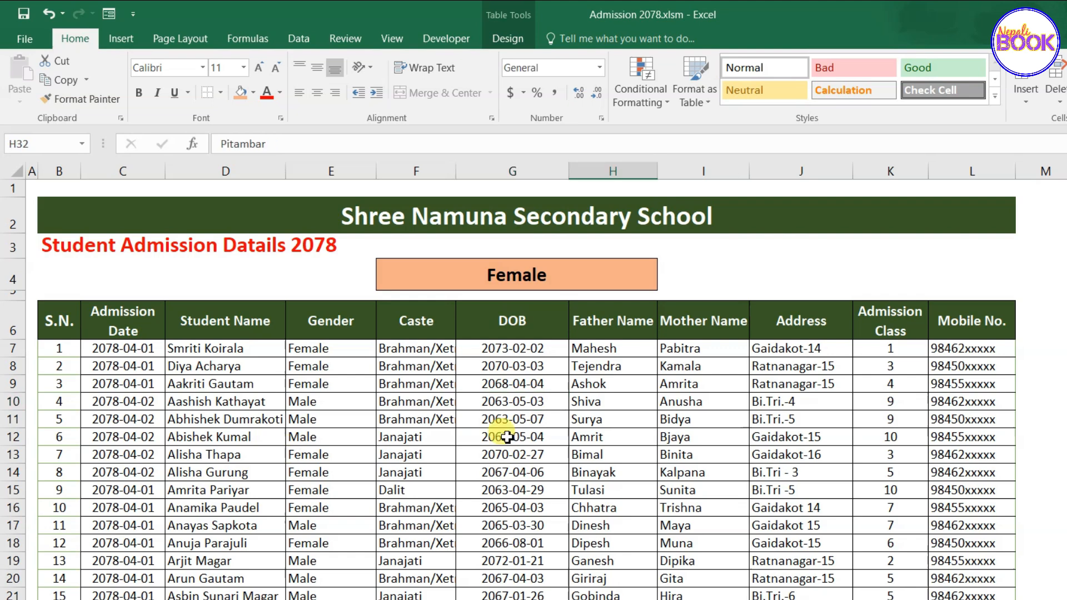
pyautogui.scroll(-5, 238, 404)
pyautogui.scroll(-10, 238, 404)
pyautogui.scroll(9, 238, 405)
pyautogui.scroll(-6, 453, 528)
pyautogui.scroll(12, 479, 528)
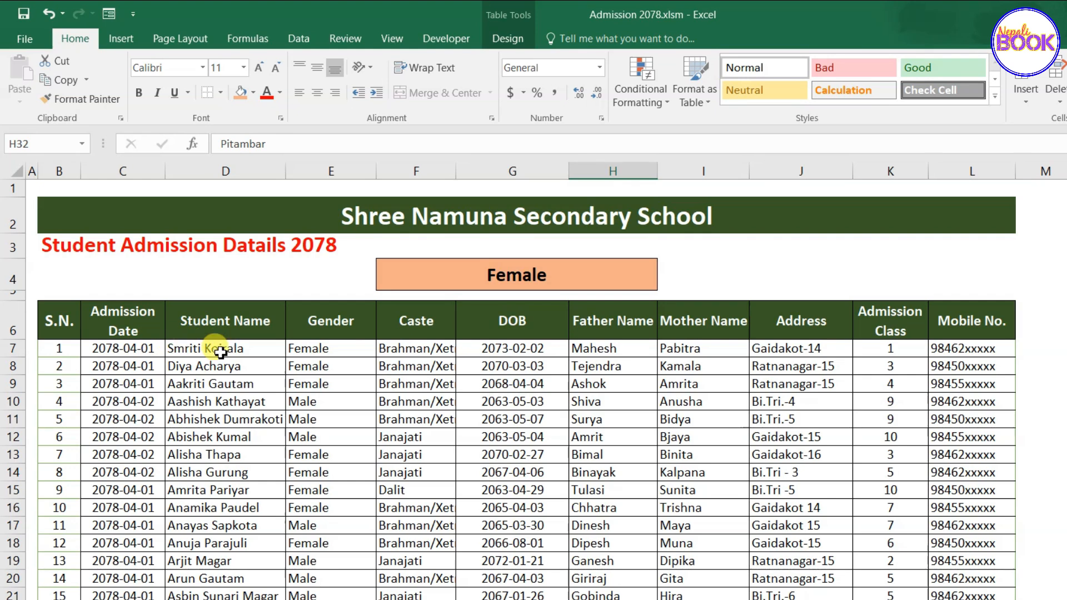
# Select the whole admission table from the S.N. header in B6 through column L.
pyautogui.click(61, 321)
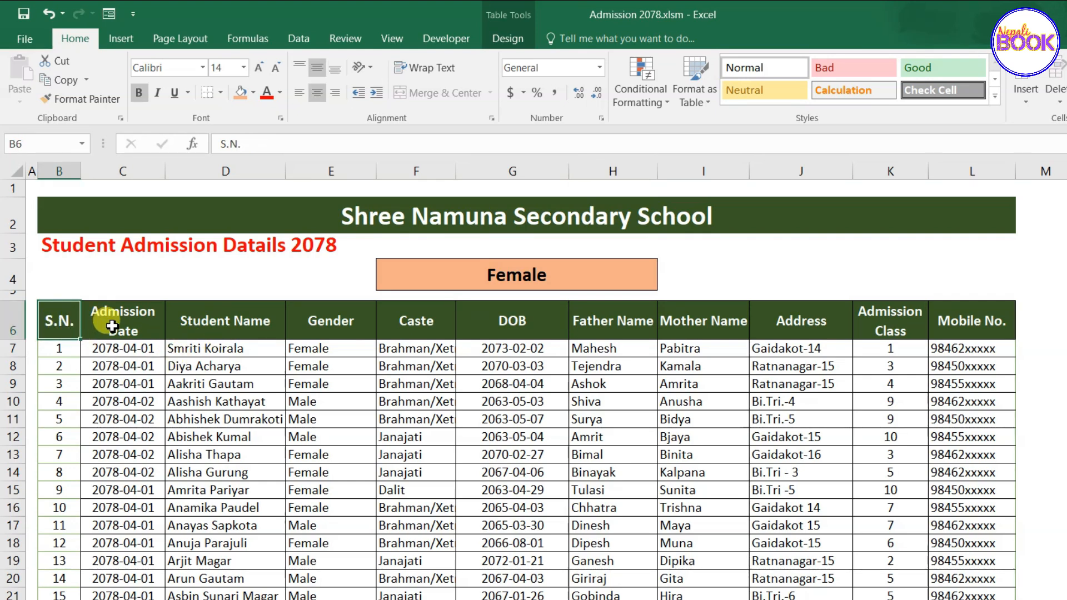
pyautogui.click(114, 317)
pyautogui.click(239, 325)
pyautogui.moveTo(63, 332); pyautogui.dragTo(889, 599)
pyautogui.click(309, 417)
pyautogui.moveTo(55, 326); pyautogui.dragTo(790, 581)
pyautogui.click(311, 420)
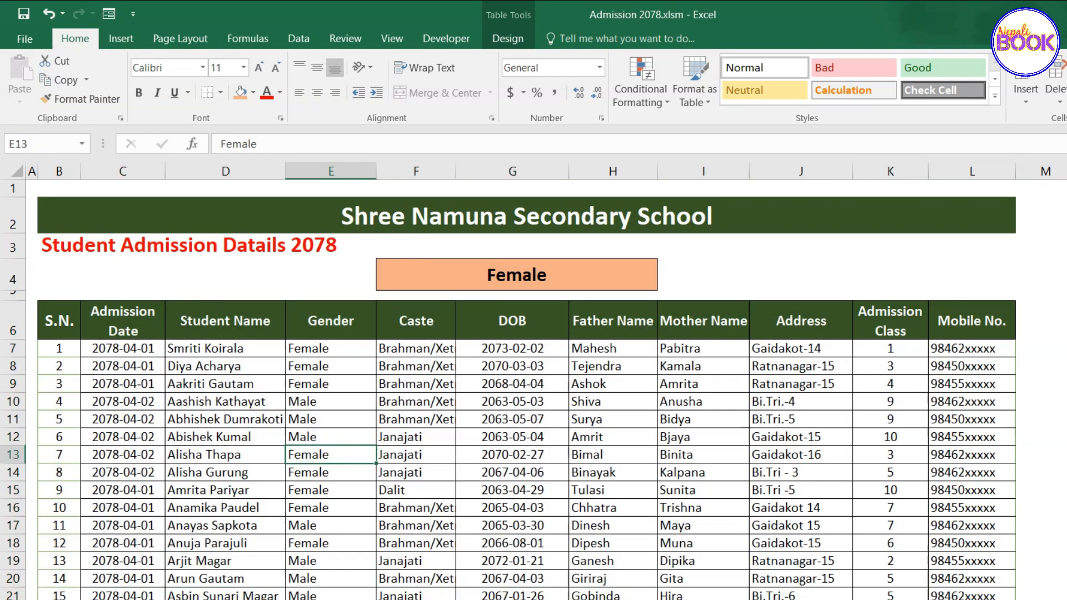
pyautogui.click(59, 325)
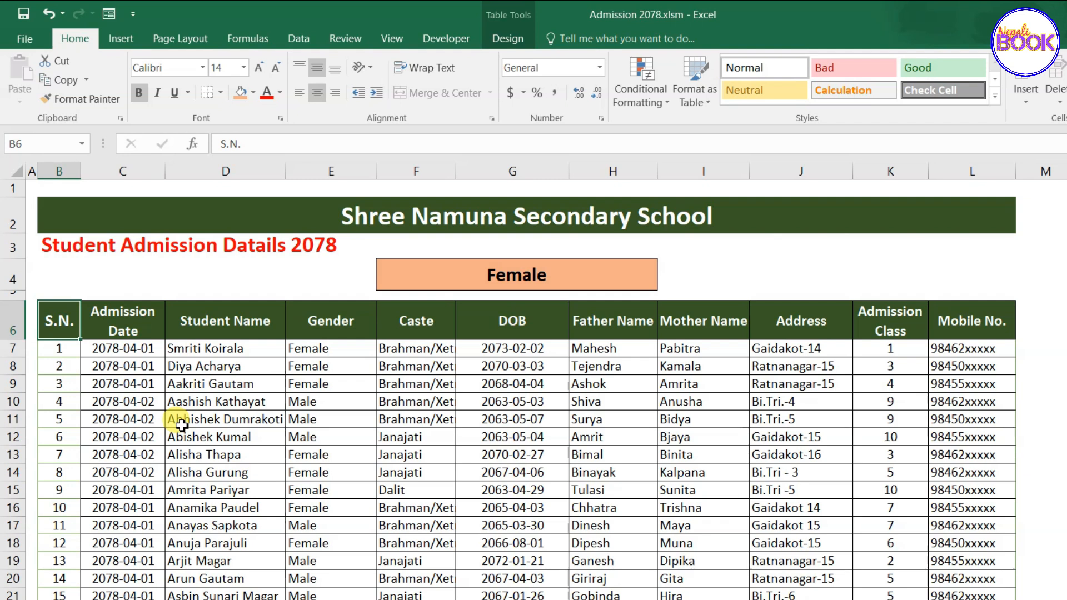
pyautogui.hotkey('ctrl', 'shift', 'End')
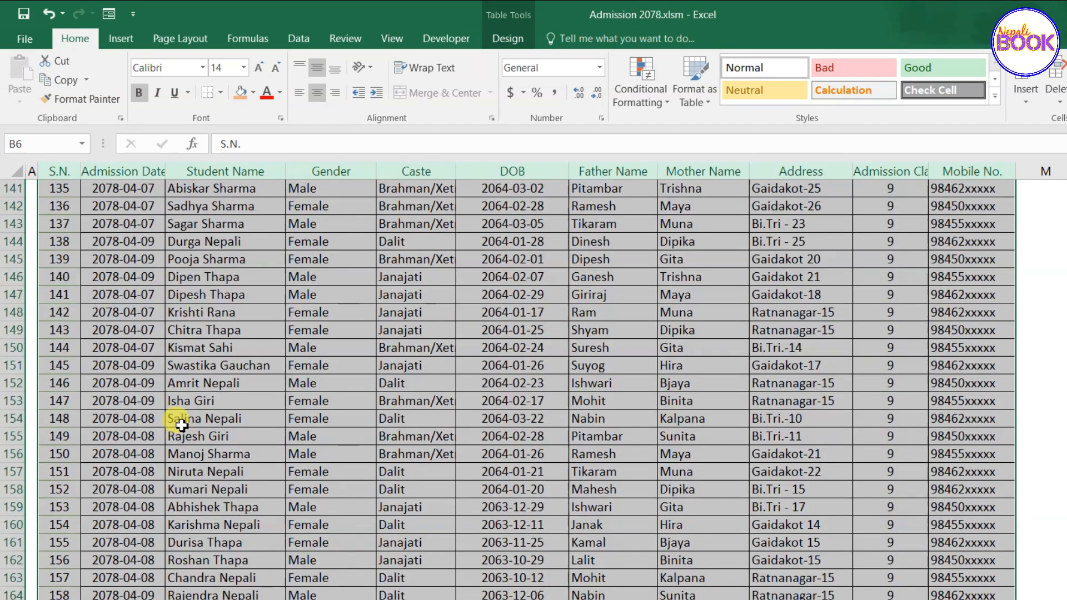
pyautogui.scroll(-5, 208, 434)
pyautogui.scroll(7, 208, 434)
pyautogui.scroll(20, 209, 436)
pyautogui.scroll(10, 208, 434)
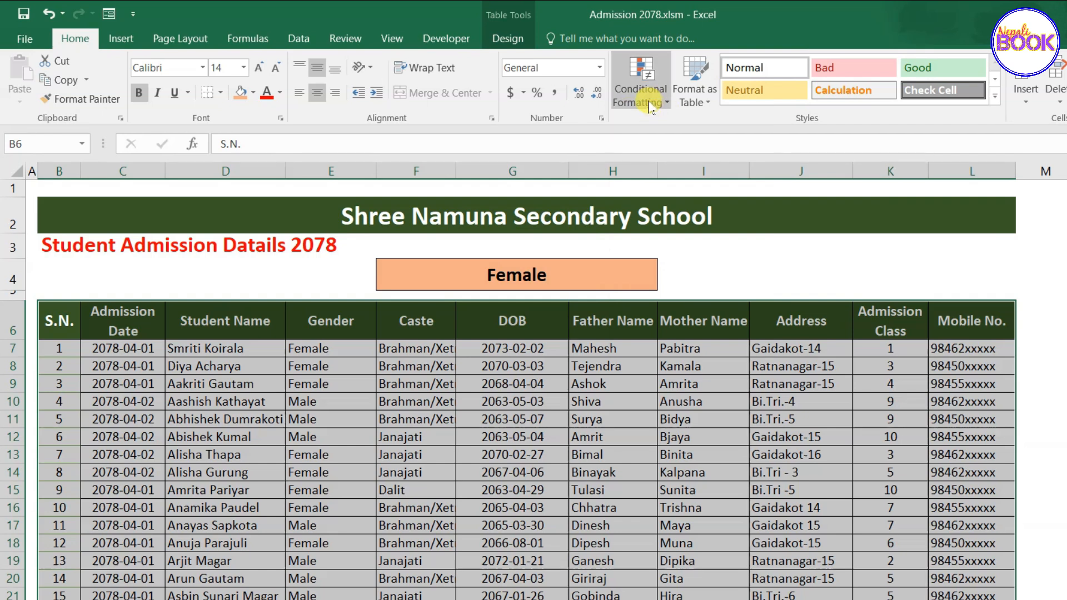
# Choose New Rule from the Home tab's Conditional Formatting menu.
pyautogui.click(650, 106)
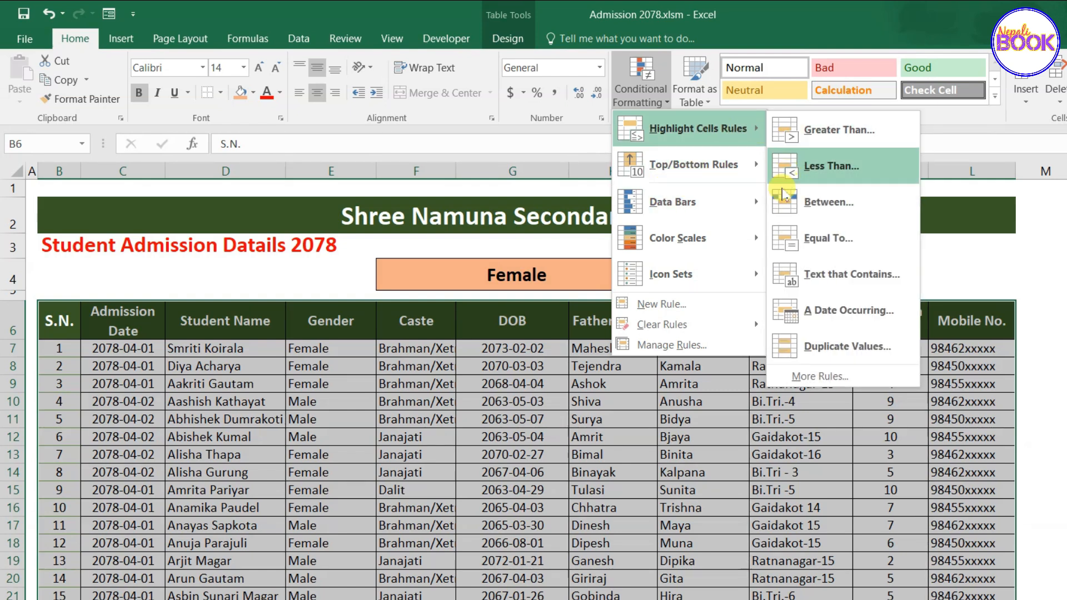
pyautogui.moveTo(721, 201)
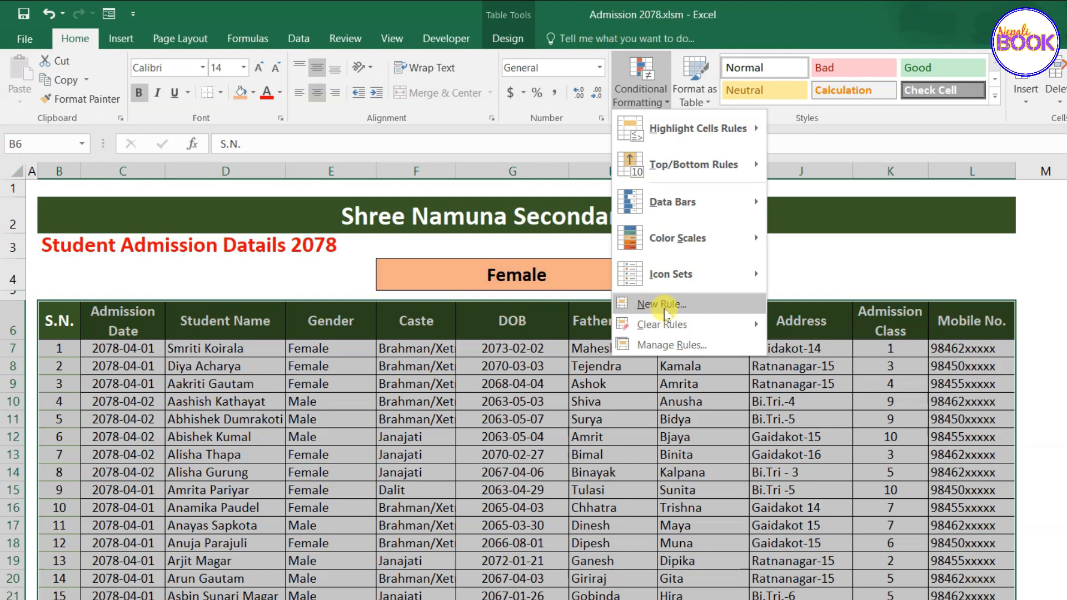
pyautogui.click(666, 315)
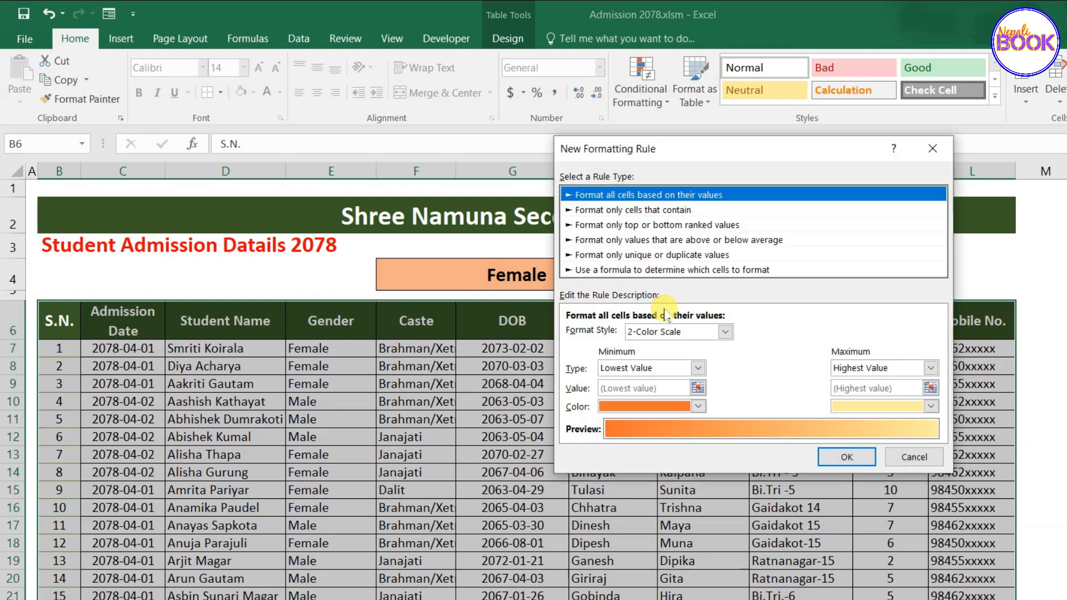
# Set the rule type to 'Use a formula to determine which cells to format'.
pyautogui.moveTo(674, 159); pyautogui.dragTo(626, 145)
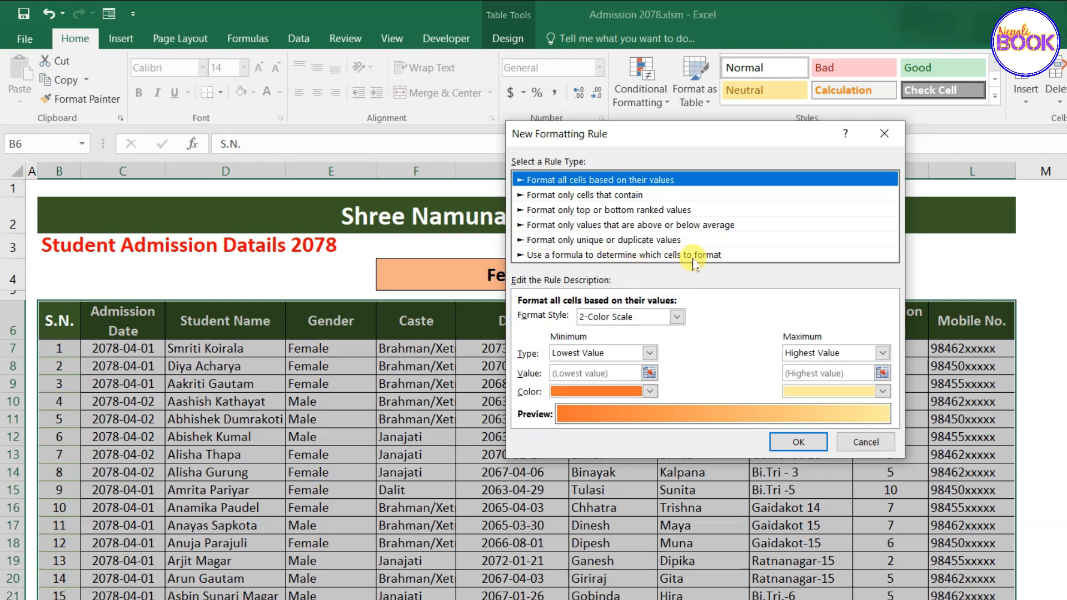
pyautogui.click(563, 257)
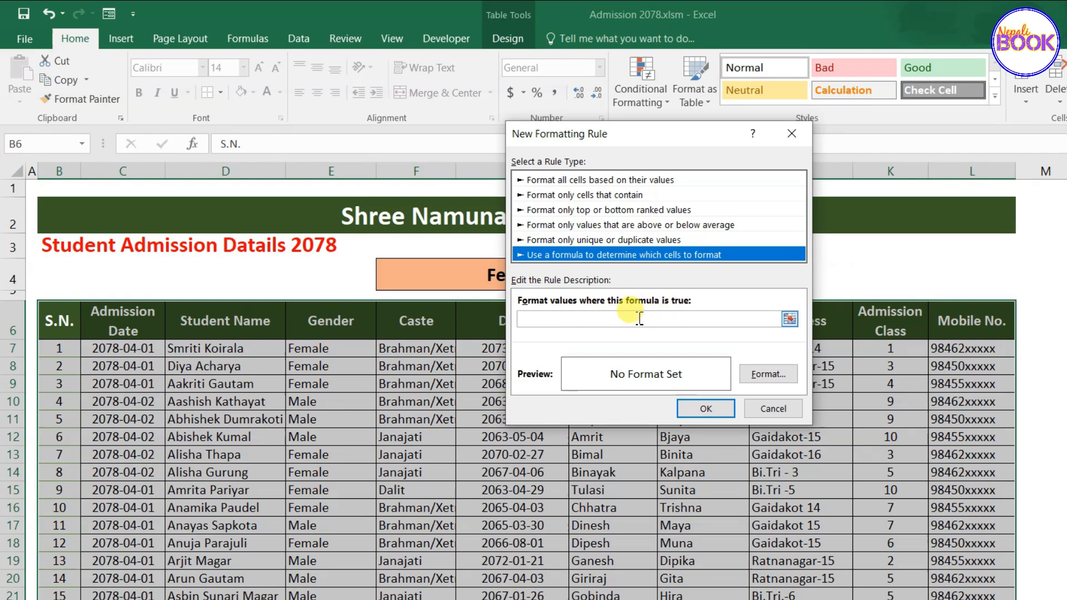
# Enter the rule formula =B6=$F$4, comparing each cell with lookup cell F4.
pyautogui.click(588, 318)
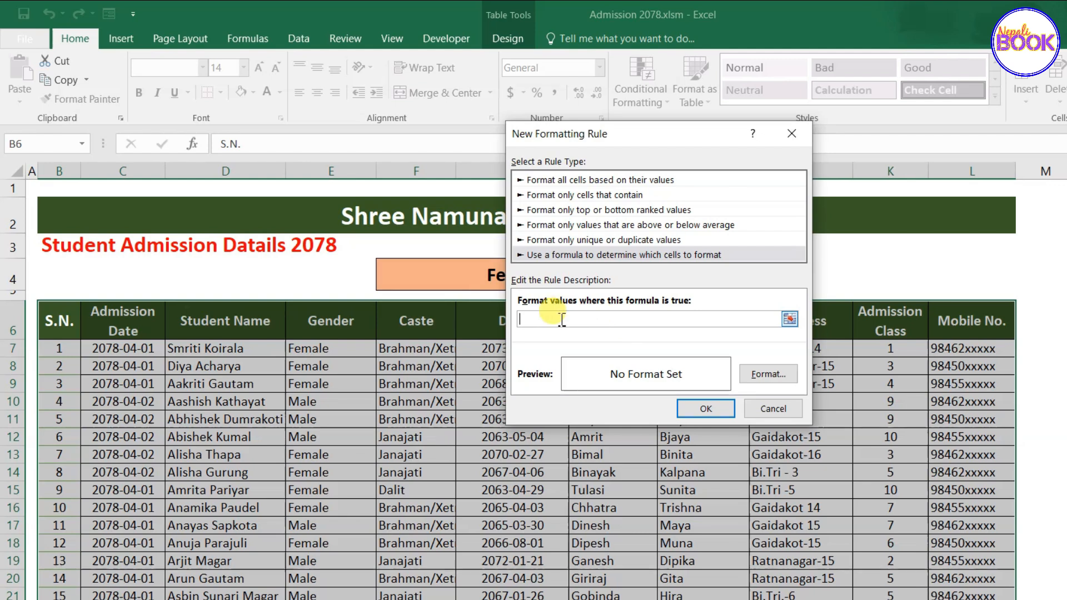
pyautogui.moveTo(629, 138); pyautogui.dragTo(753, 141)
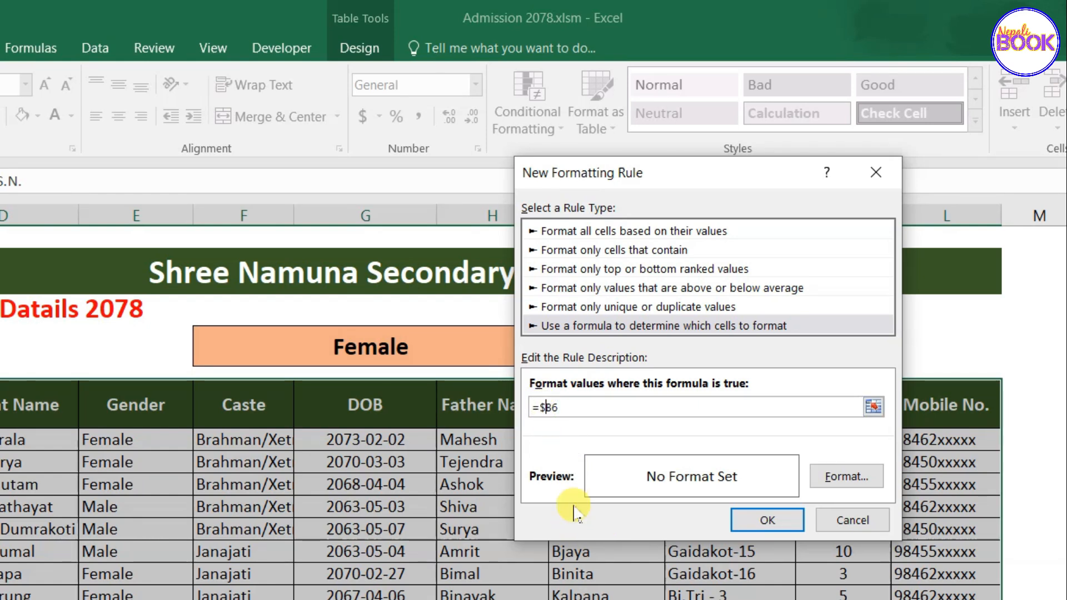
pyautogui.press('BackSpace')
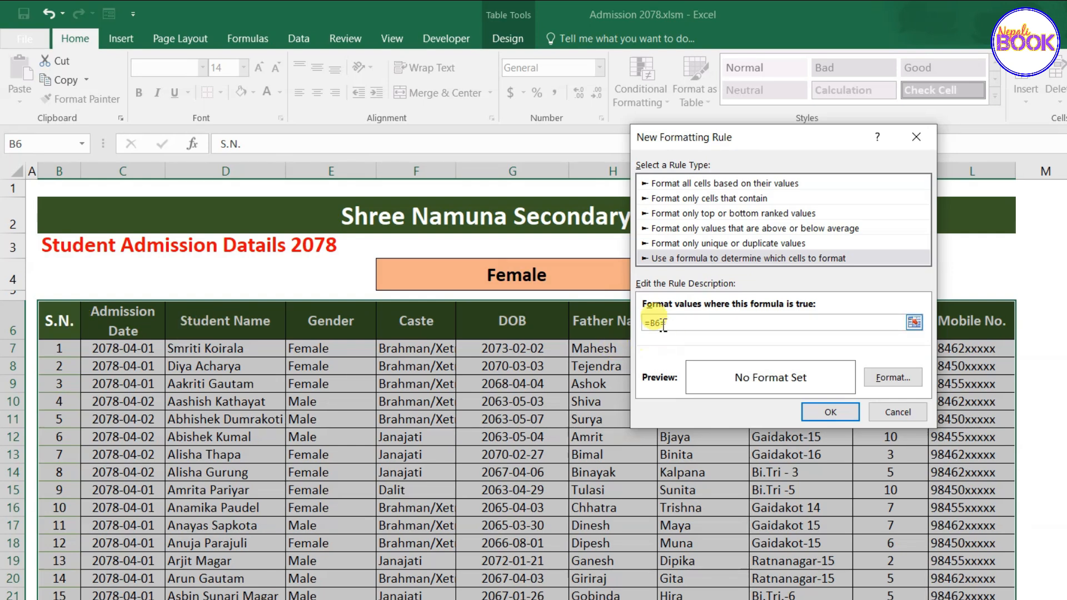
pyautogui.write('"')
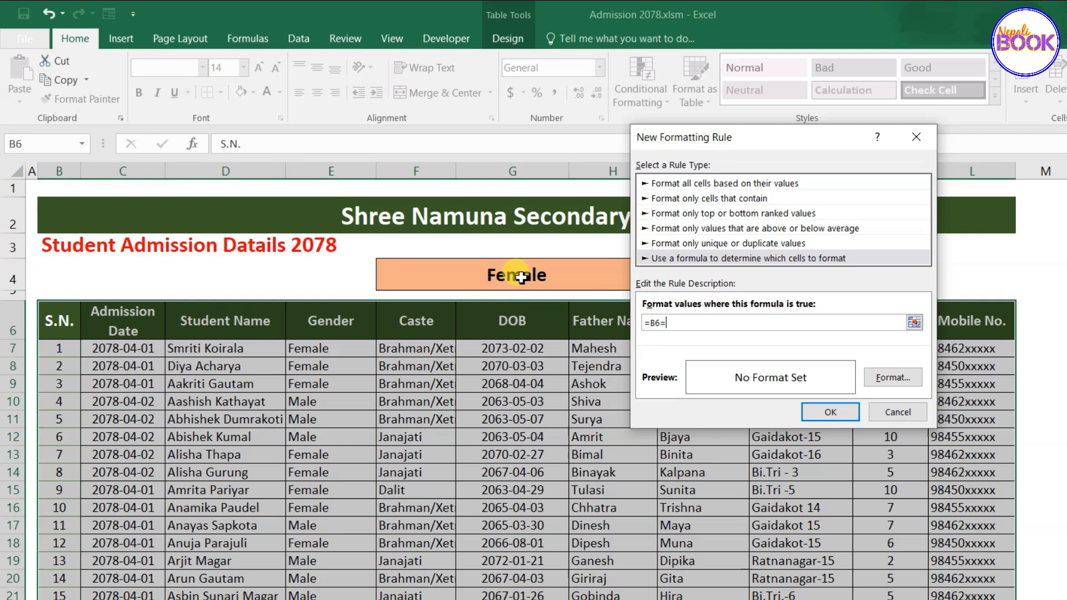
pyautogui.click(522, 279)
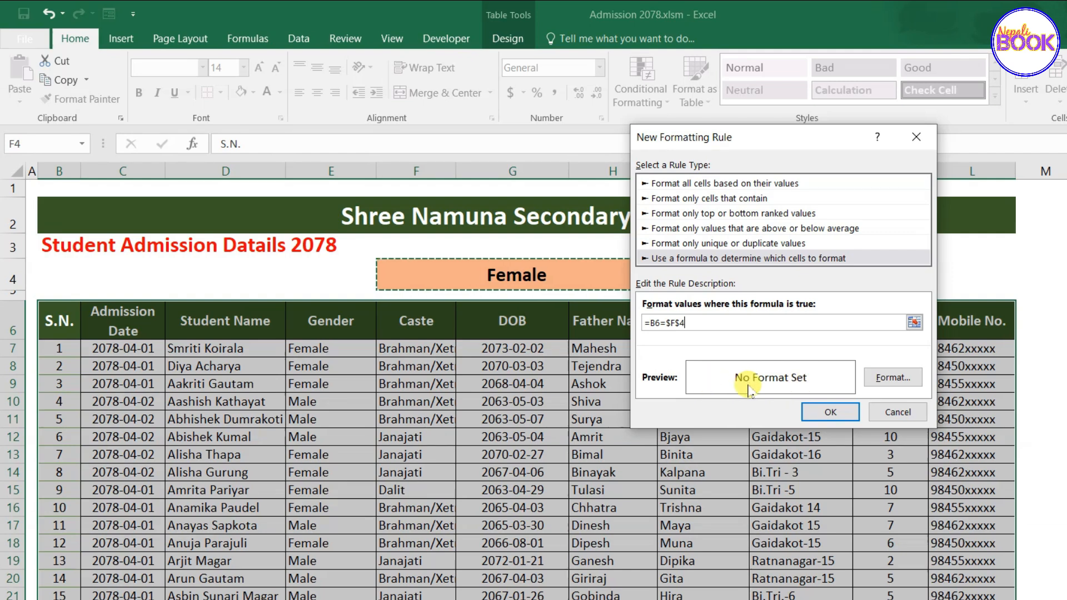
pyautogui.click(896, 379)
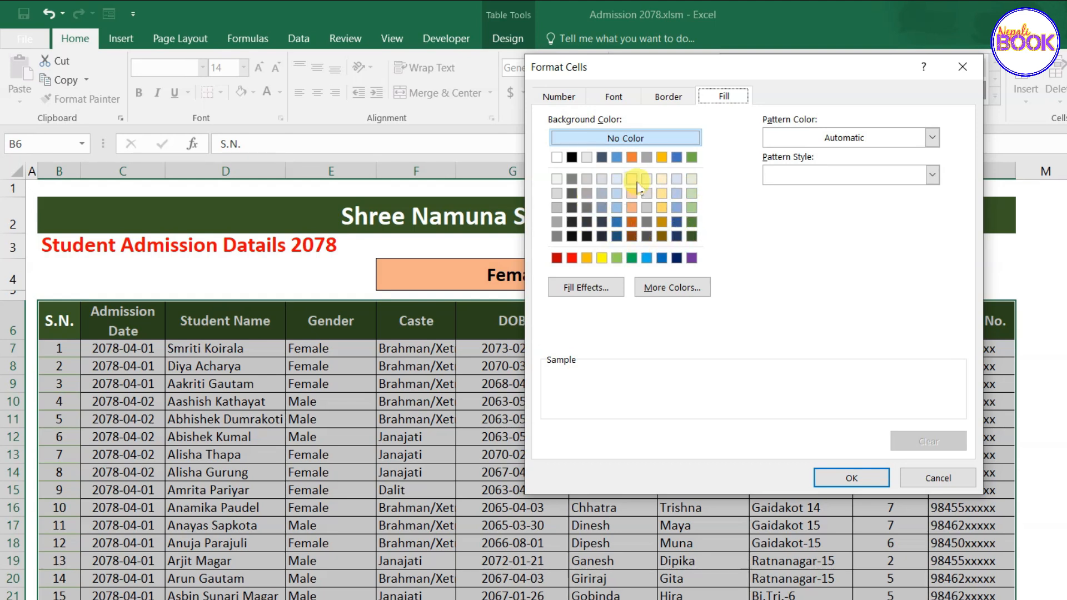
# Give the rule a light-blue fill and apply it to the table.
pyautogui.click(648, 259)
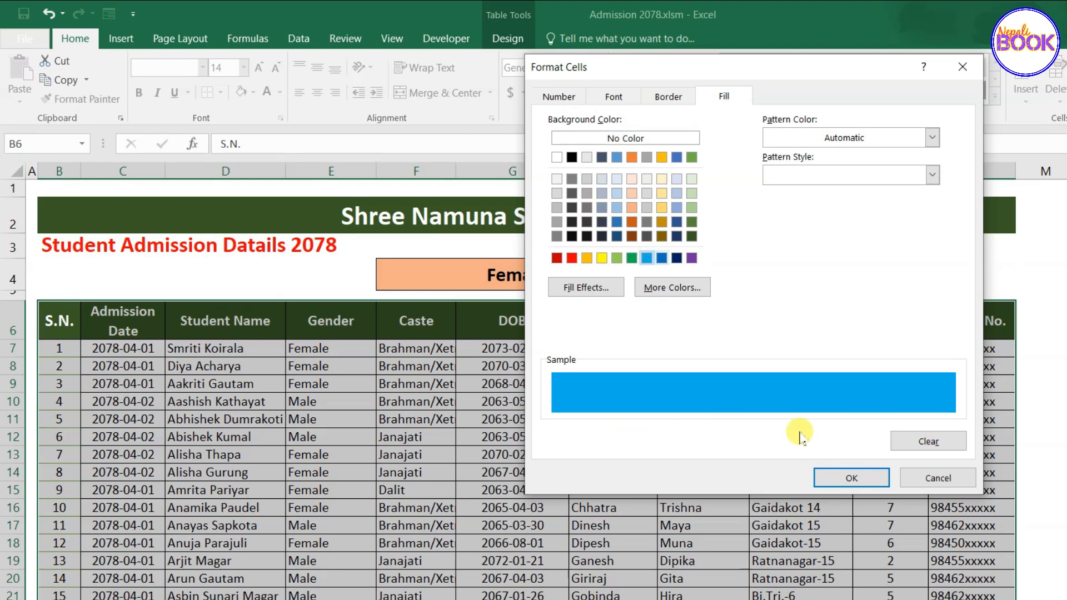
pyautogui.click(843, 486)
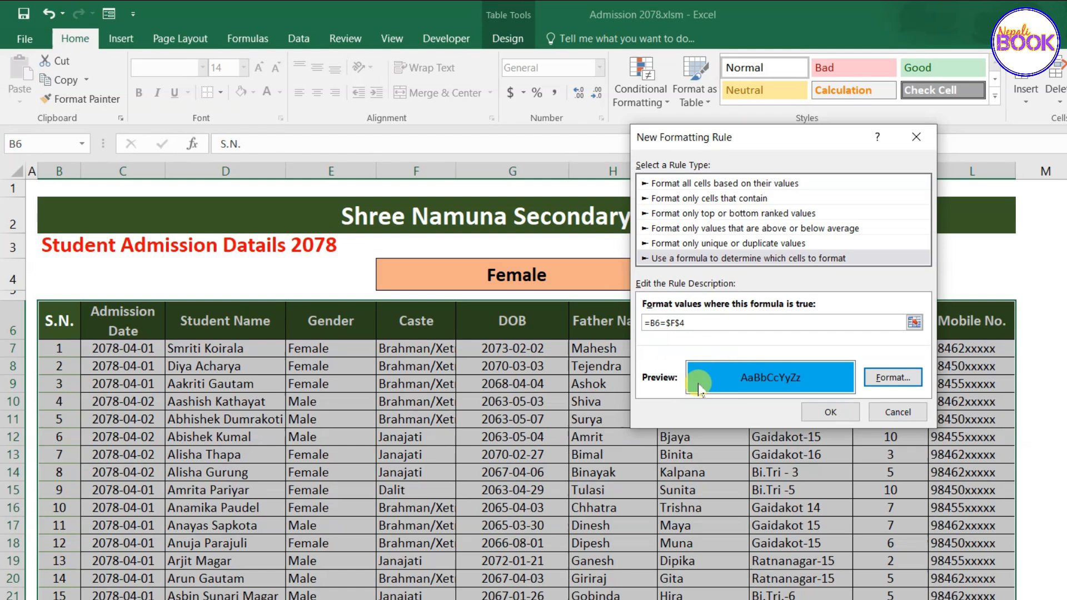
pyautogui.click(831, 412)
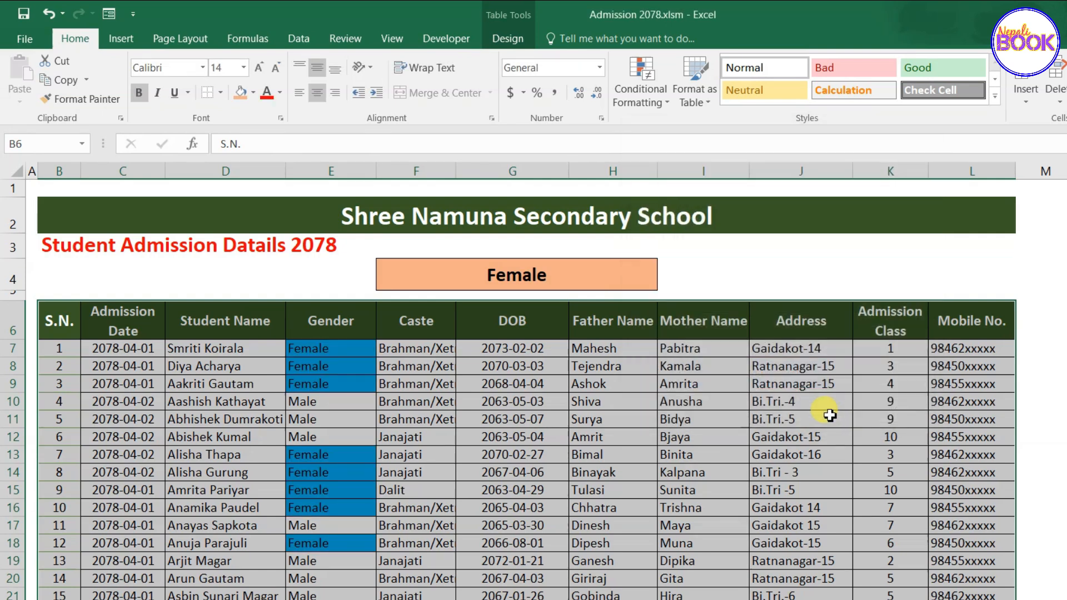
pyautogui.click(536, 281)
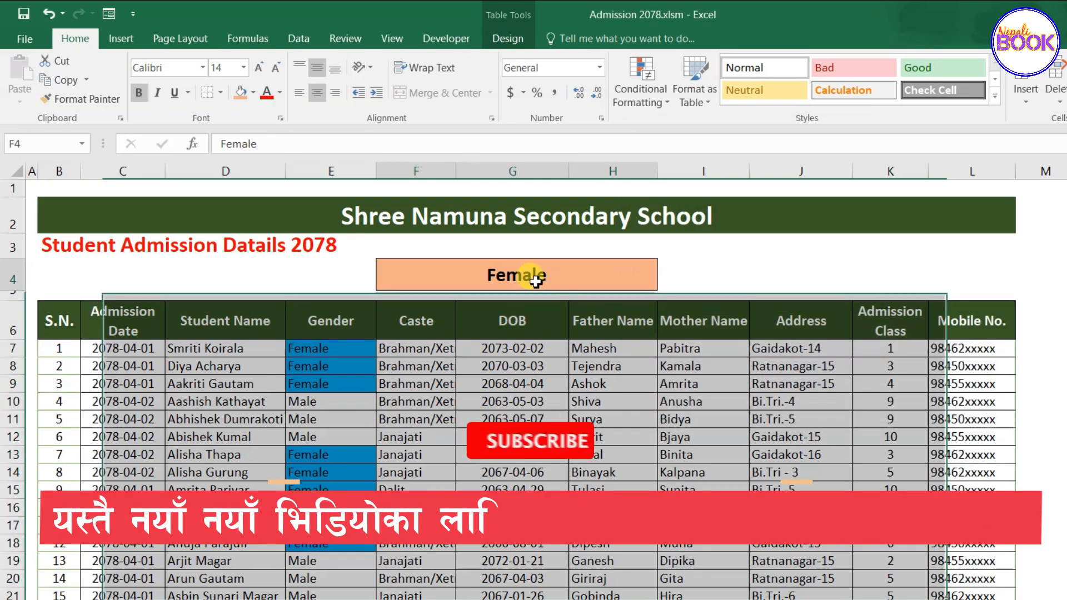
pyautogui.moveTo(328, 349); pyautogui.dragTo(347, 594)
pyautogui.click(325, 543)
pyautogui.scroll(-1, 318, 541)
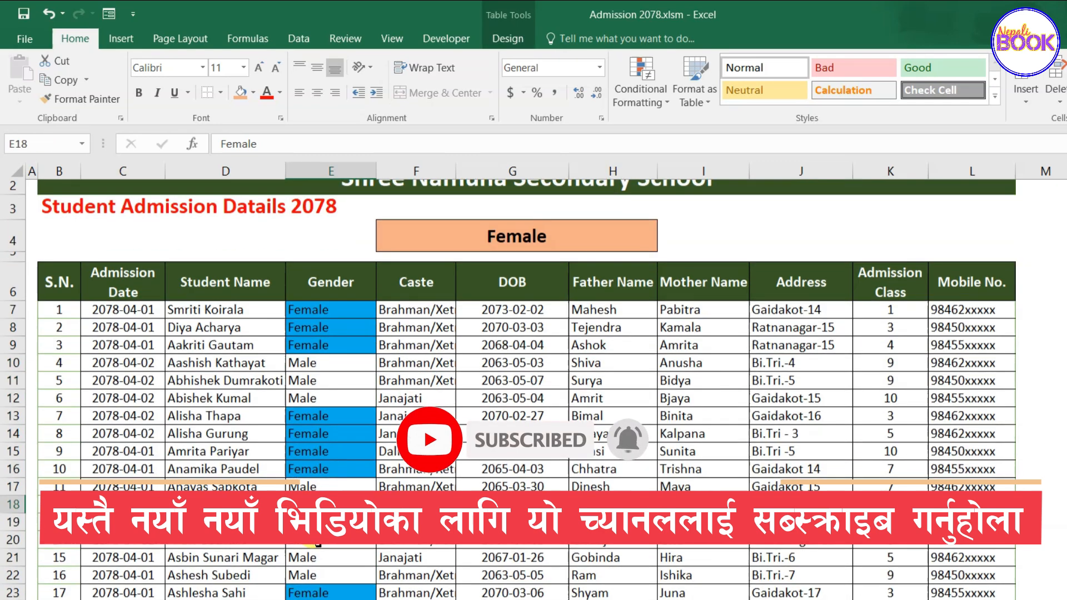
pyautogui.scroll(-18, 318, 544)
pyautogui.scroll(-8, 318, 542)
pyautogui.scroll(20, 317, 541)
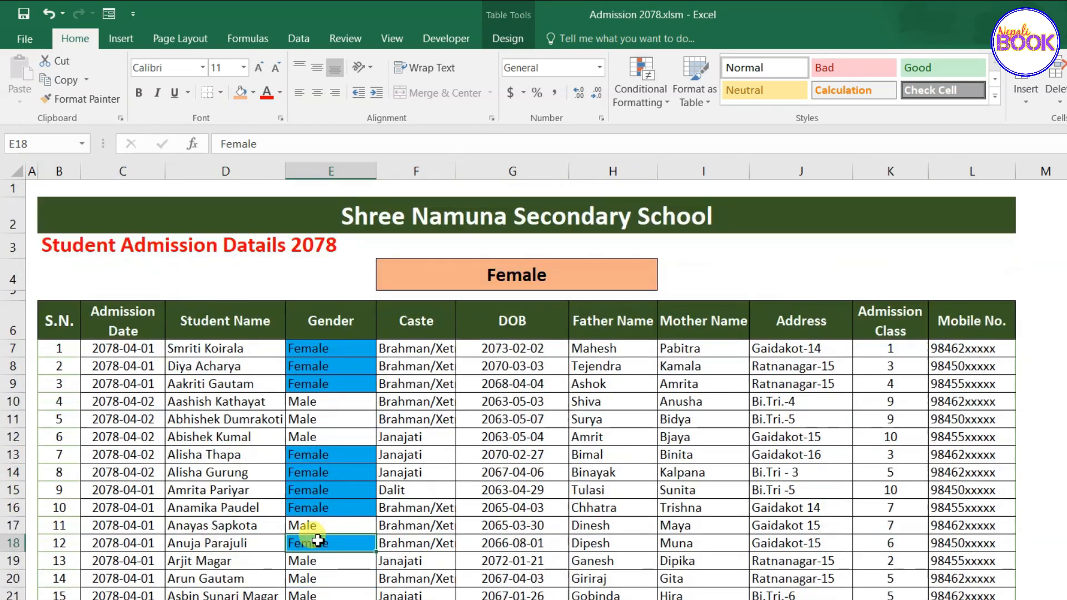
pyautogui.click(504, 275)
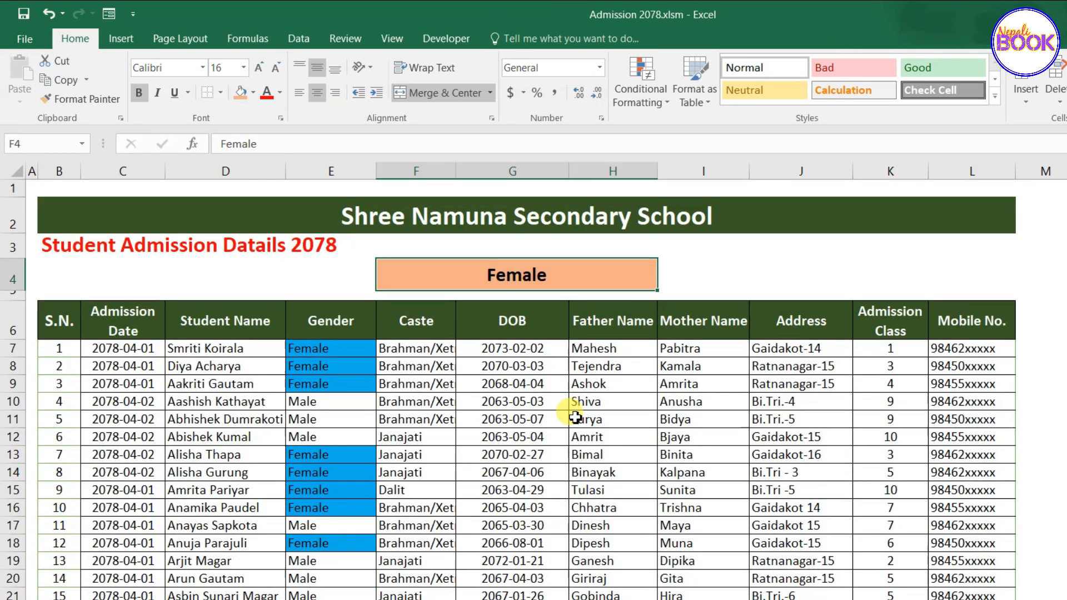
# Change F4 to Male and check that the Male cells in column E turn blue.
pyautogui.write('M')
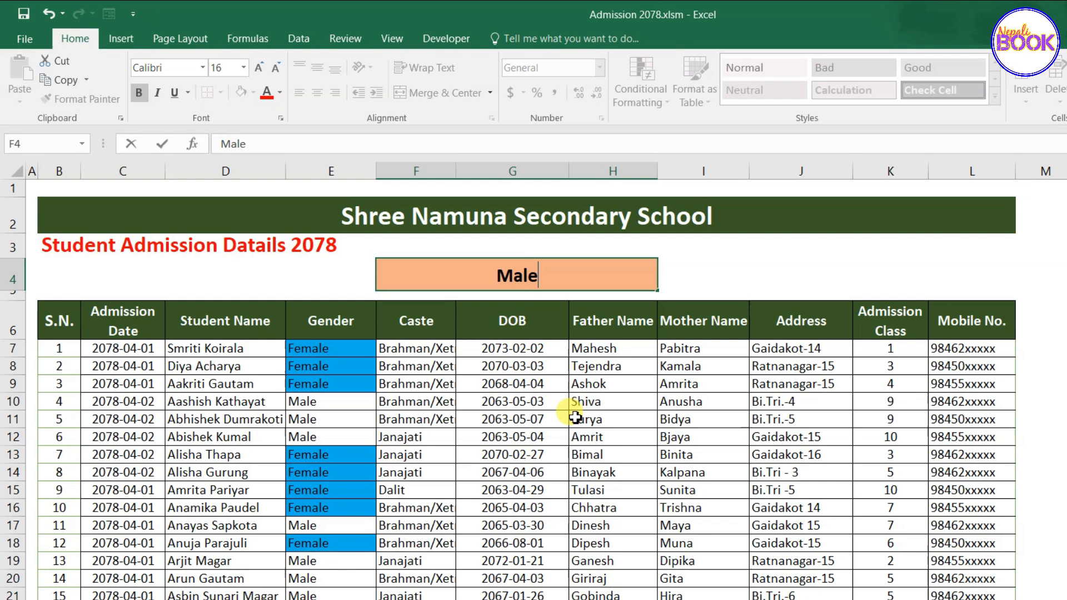
pyautogui.press('Return')
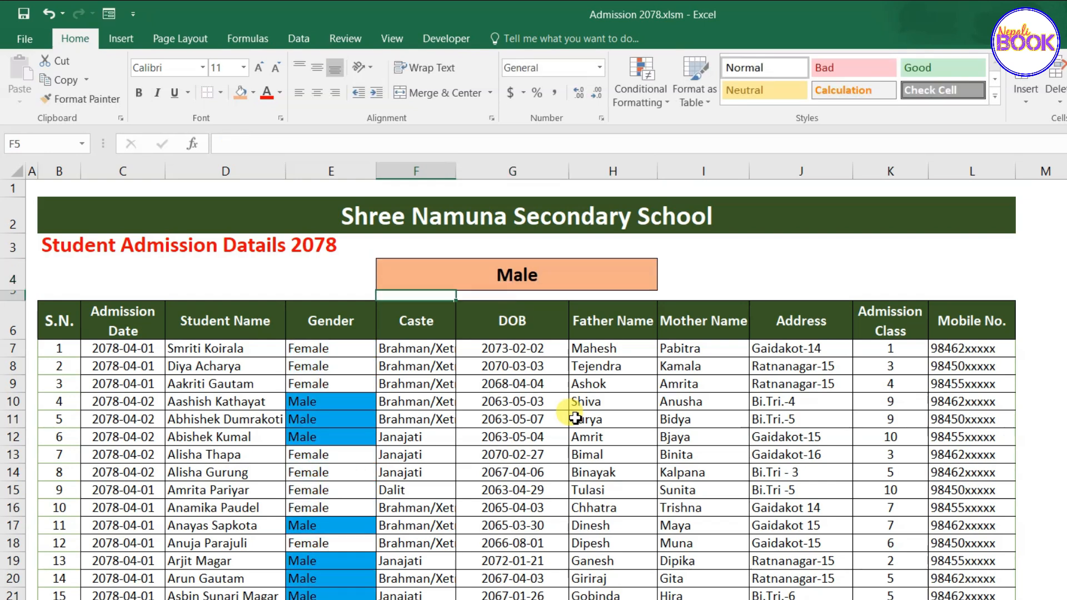
pyautogui.scroll(-15, 336, 410)
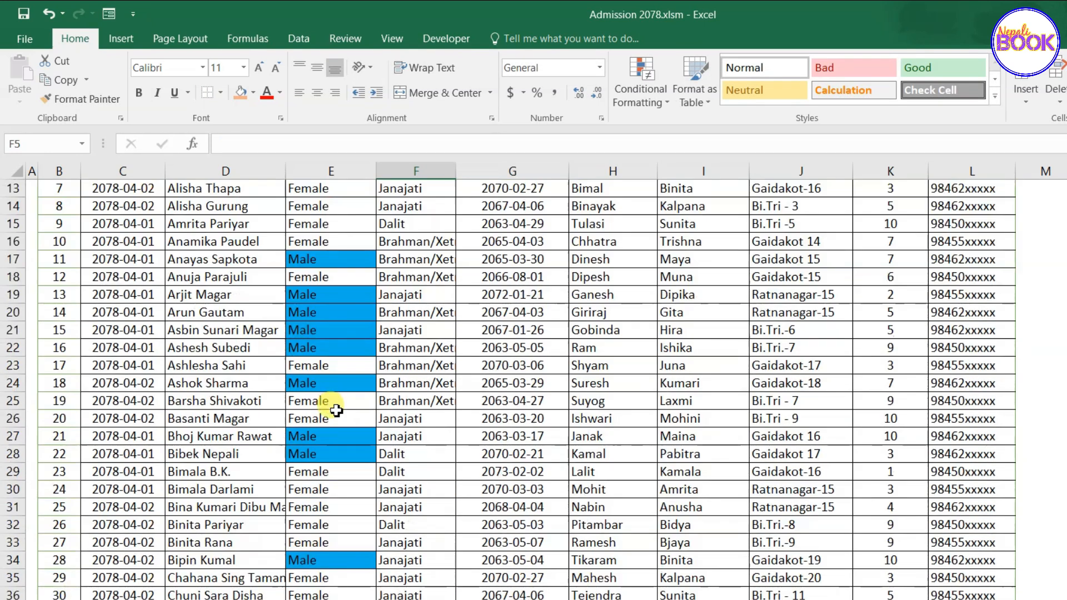
pyautogui.scroll(-5, 337, 410)
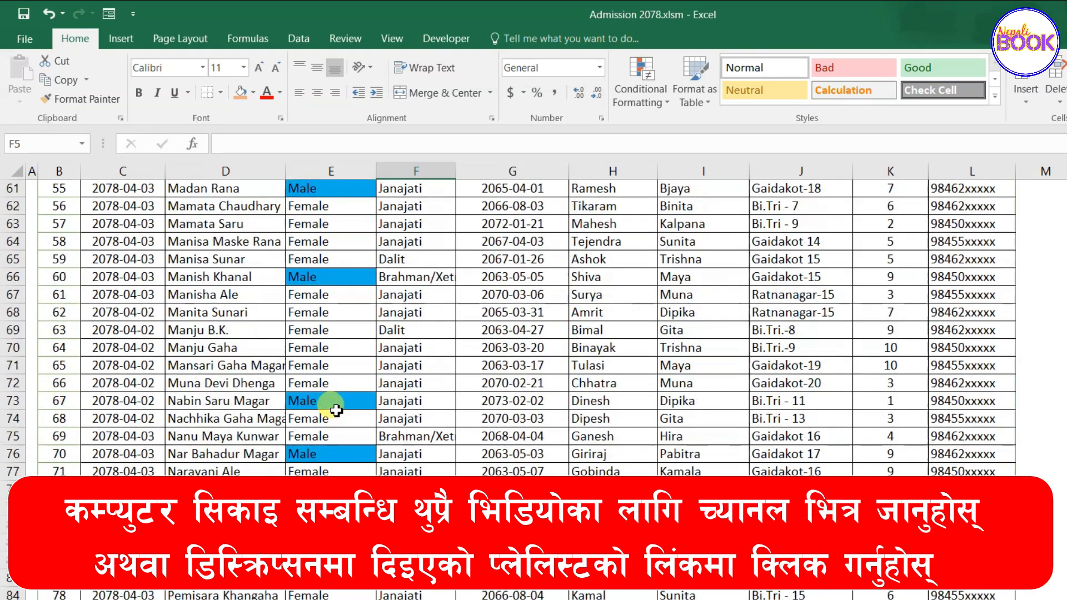
pyautogui.scroll(19, 337, 411)
pyautogui.scroll(1, 336, 410)
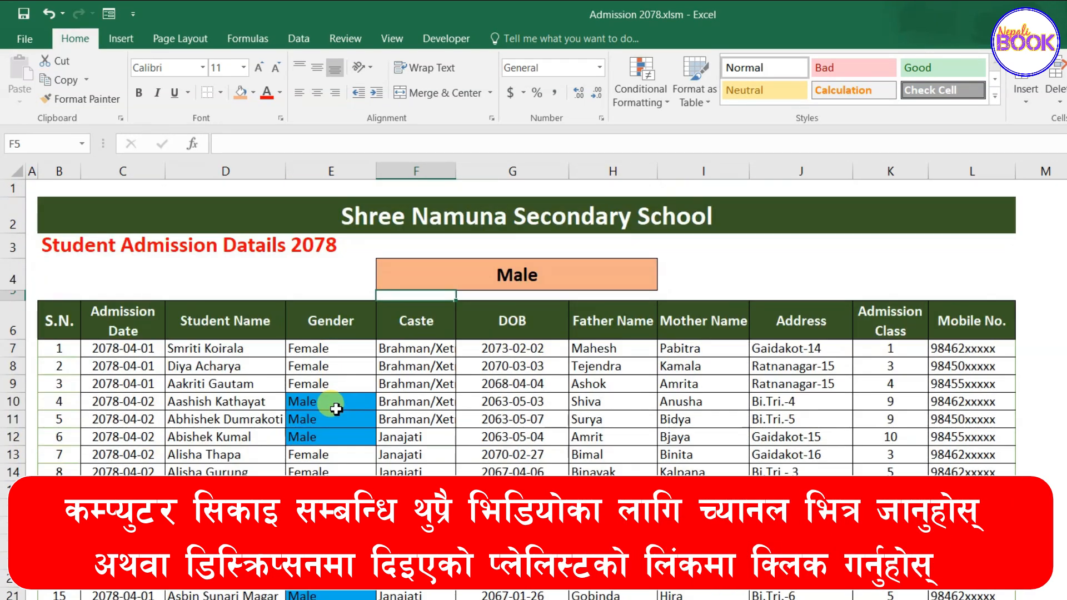
pyautogui.click(494, 275)
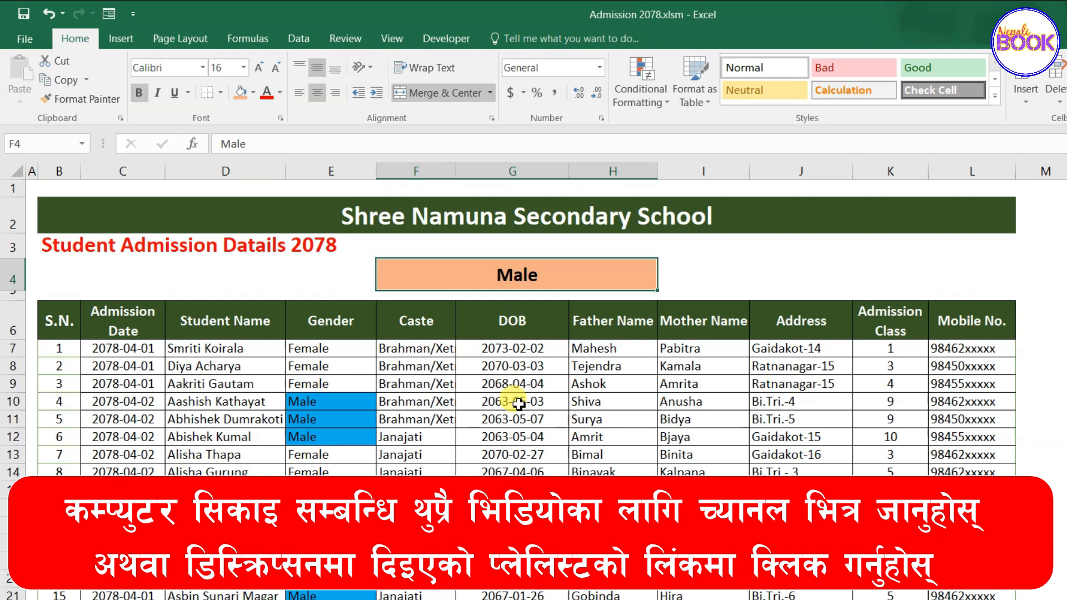
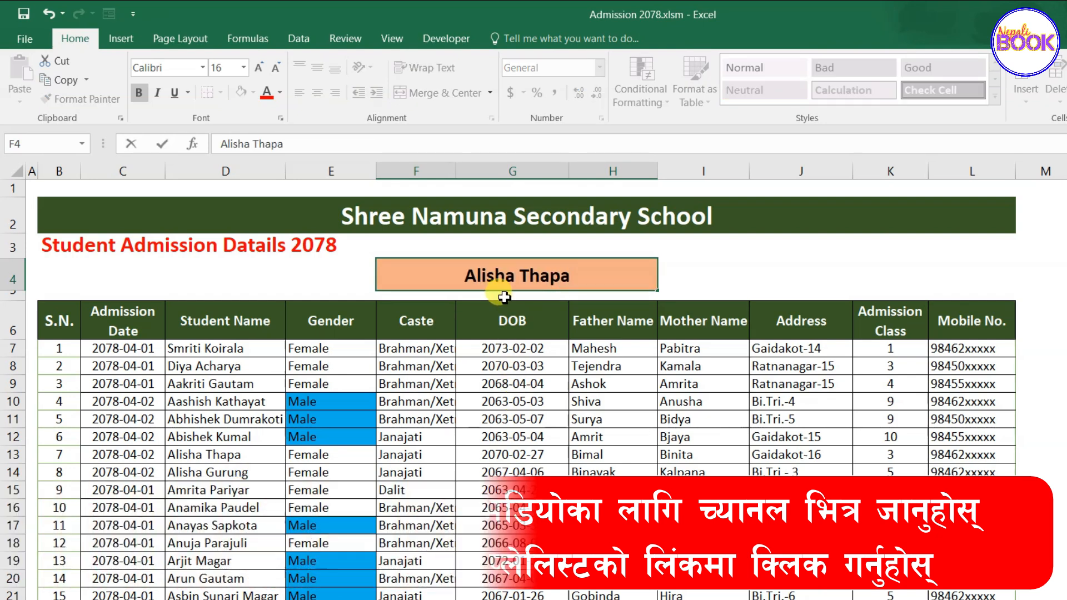
# Replace Male in F4 with a student's name and select that student's table rows.
pyautogui.press('Return')
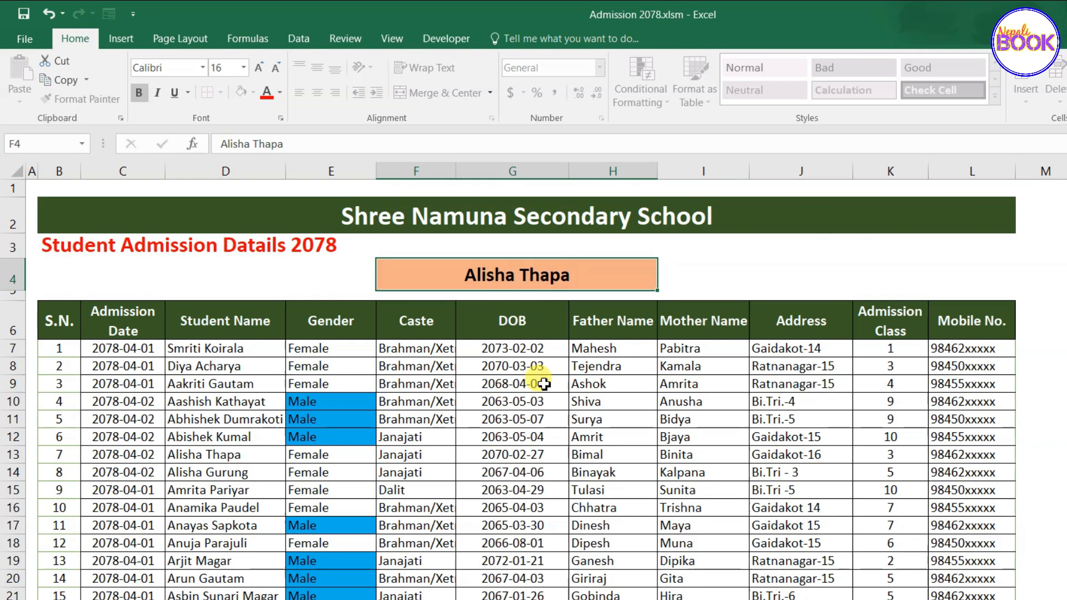
pyautogui.click(209, 453)
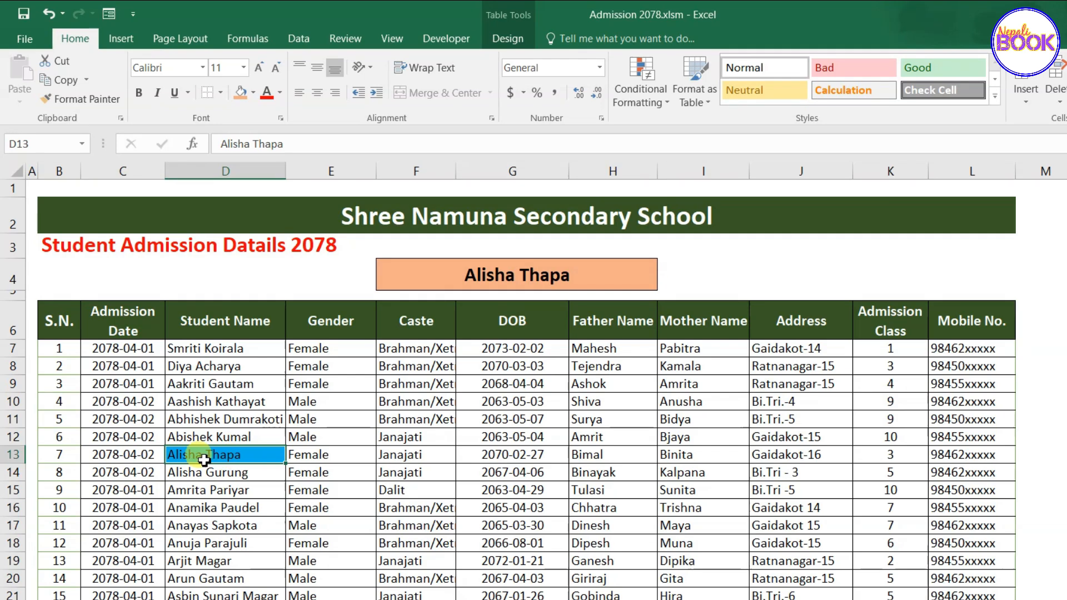
pyautogui.scroll(-10, 239, 461)
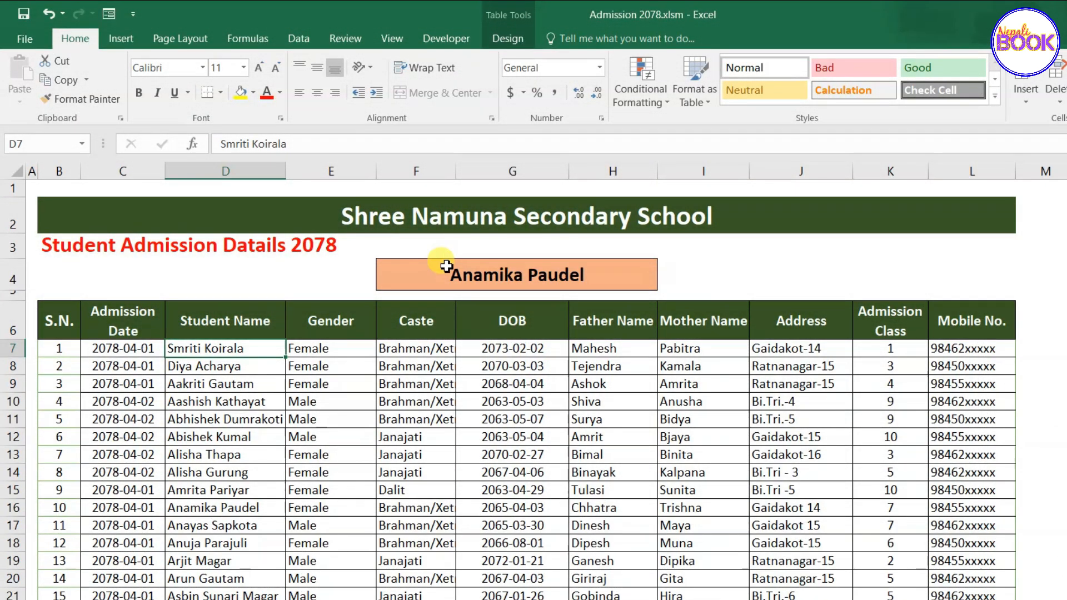
pyautogui.click(441, 272)
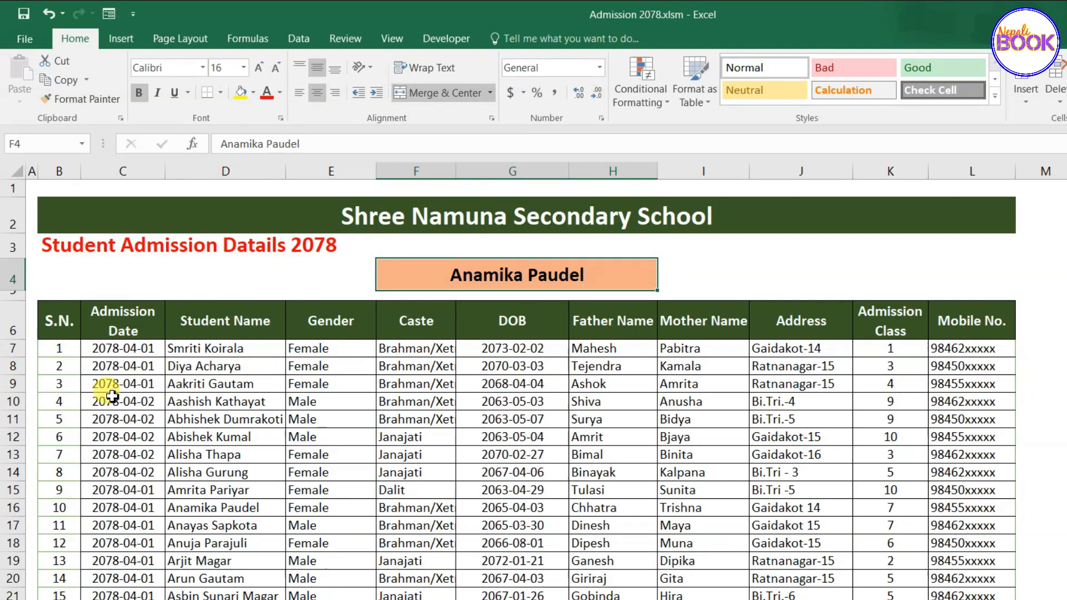
pyautogui.click(80, 402)
pyautogui.moveTo(79, 403); pyautogui.dragTo(964, 410)
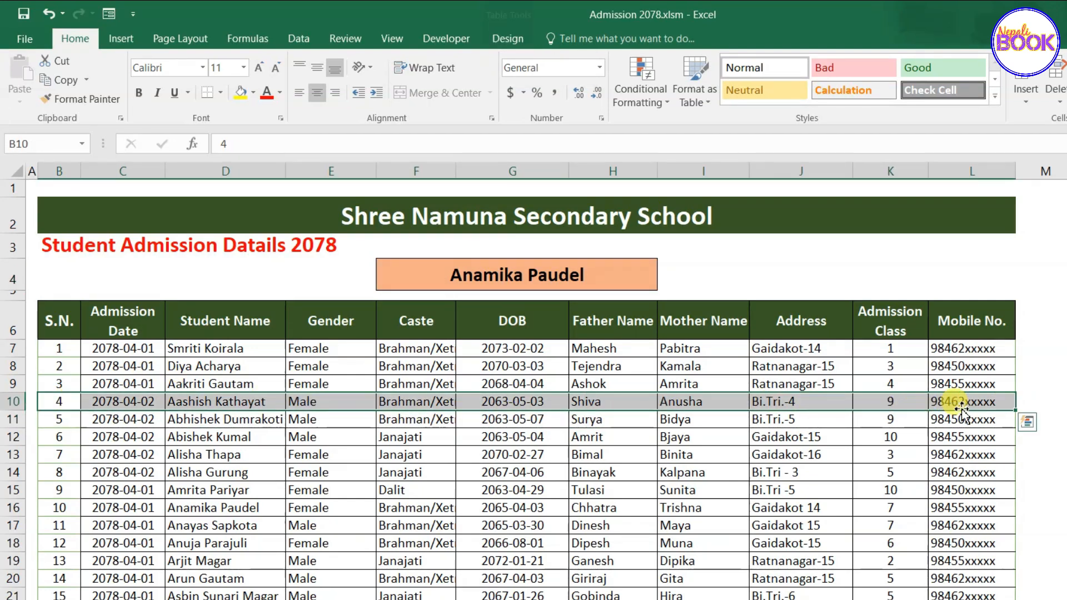
pyautogui.click(189, 420)
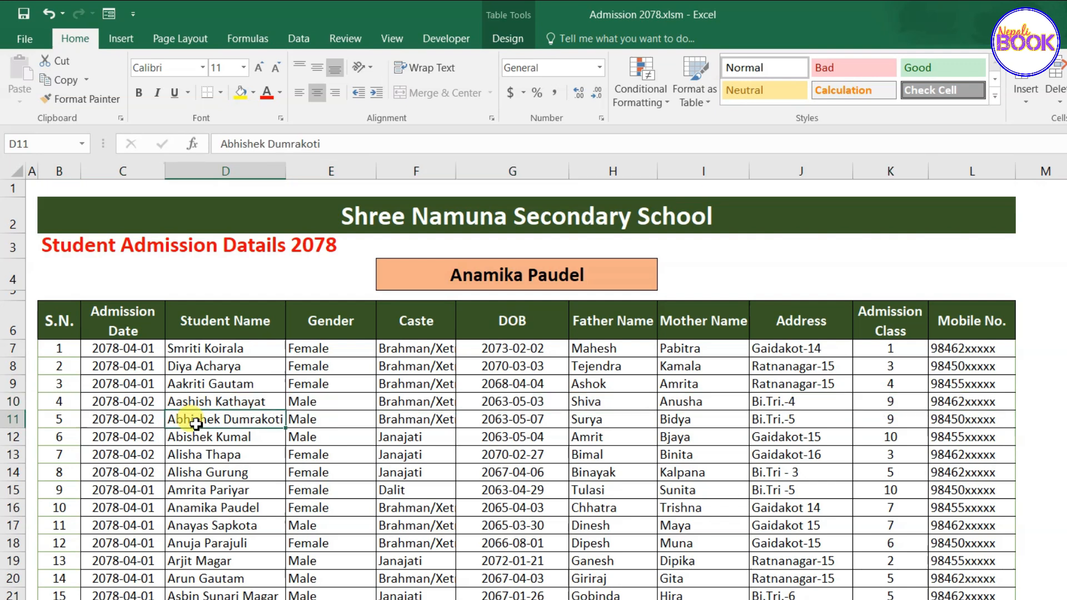
# Select the whole student table from cell D7 with Ctrl+A and scroll back to the top.
pyautogui.click(133, 350)
pyautogui.click(209, 351)
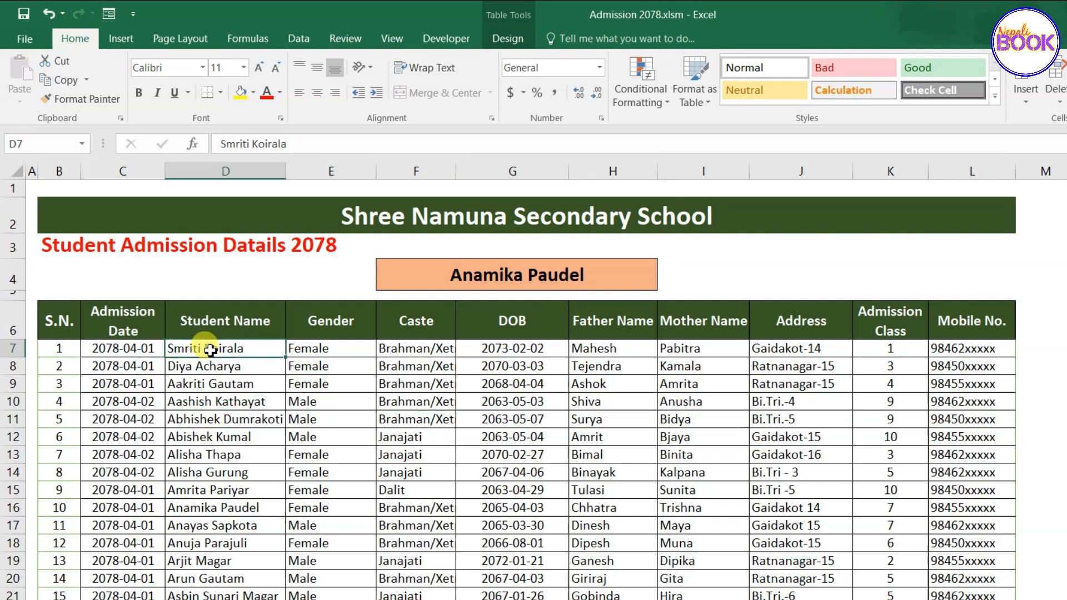
pyautogui.hotkey('ctrl', 'a')
pyautogui.scroll(5, 209, 352)
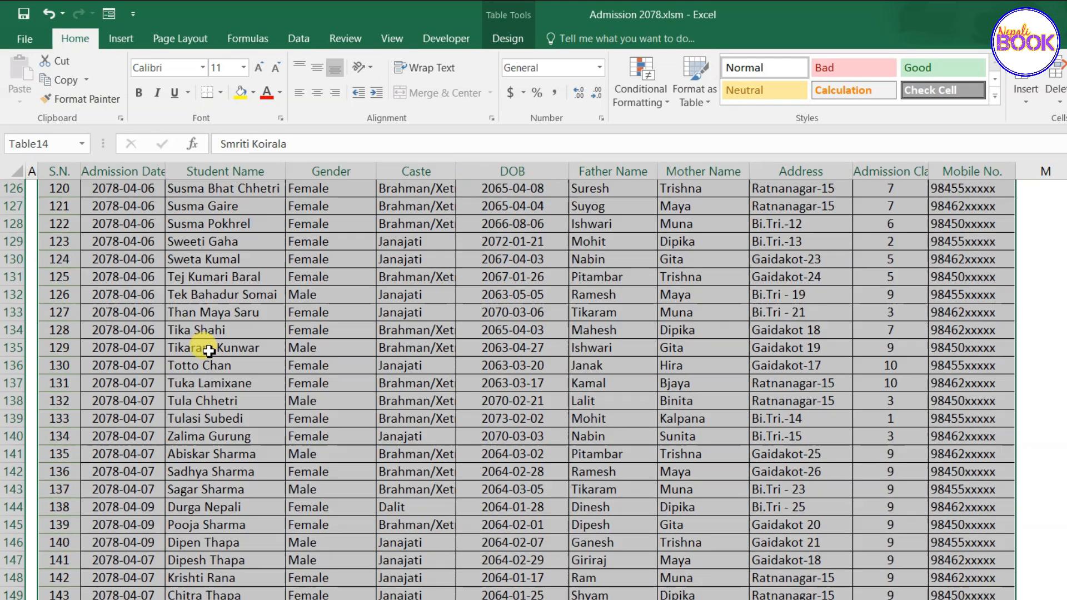
pyautogui.scroll(20, 209, 352)
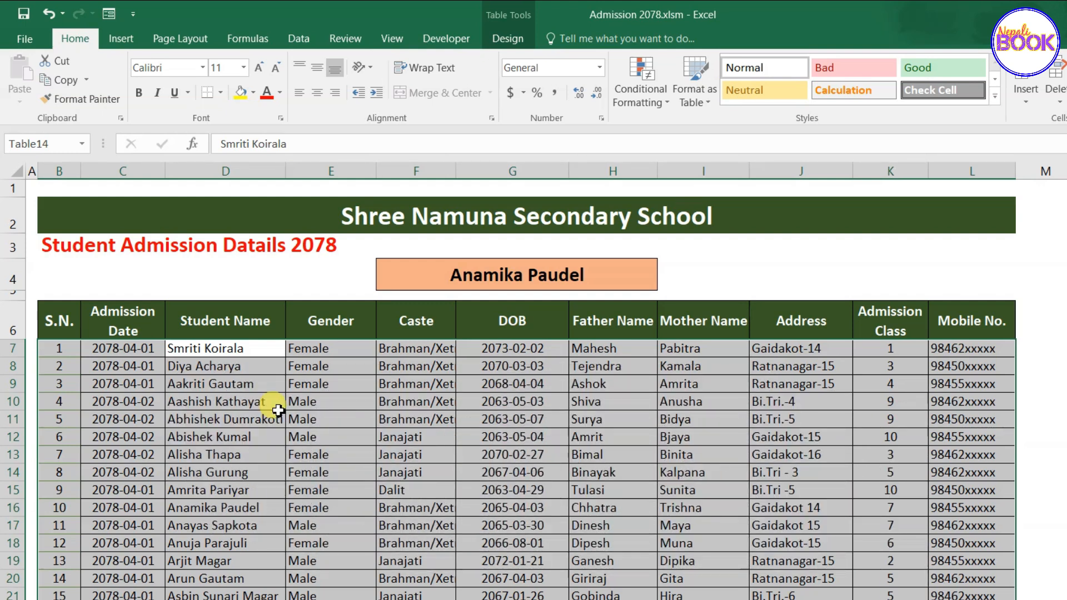
# Create a new formula-based conditional formatting rule with the formula =$D7=$F$4.
pyautogui.click(650, 101)
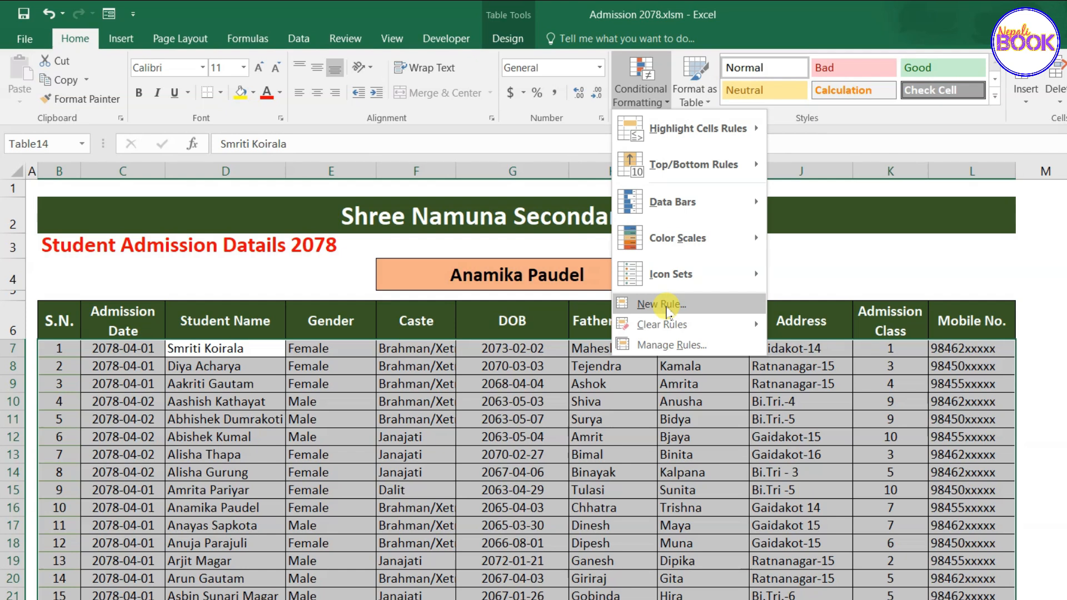
pyautogui.click(667, 308)
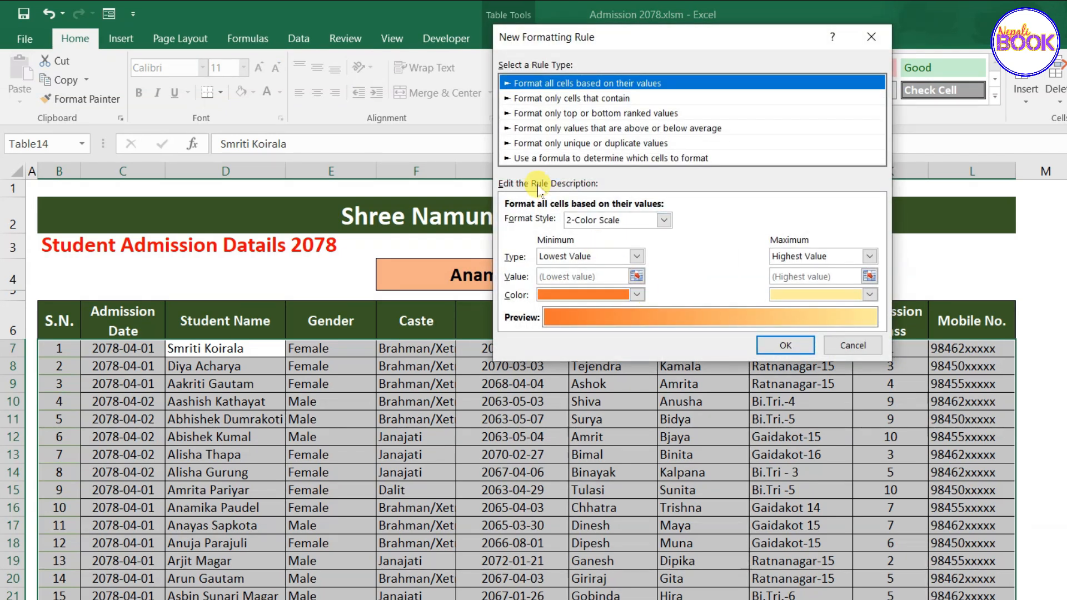
pyautogui.click(552, 160)
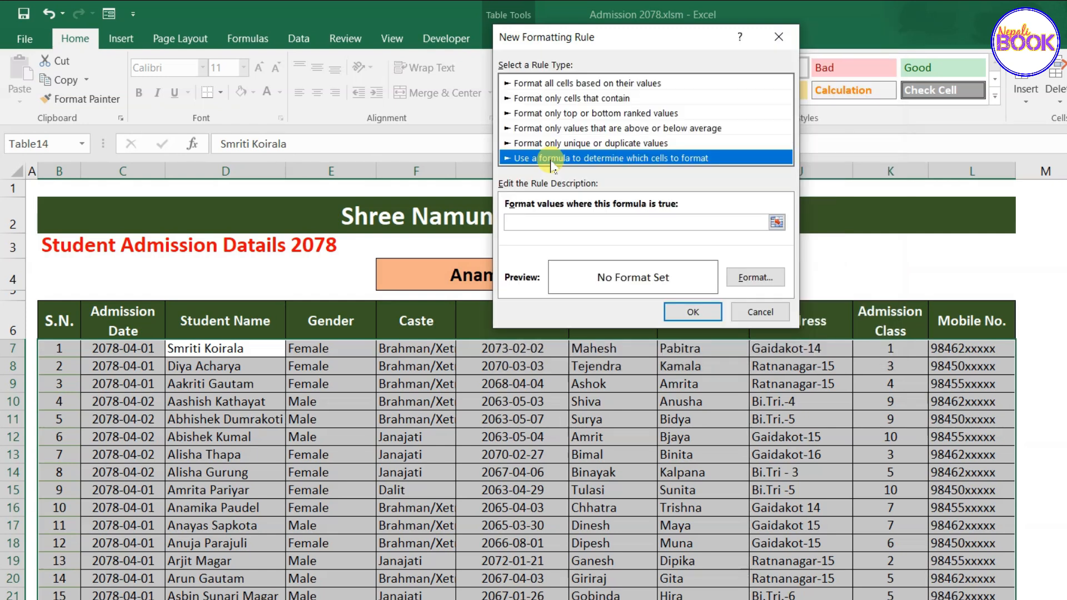
pyautogui.click(552, 223)
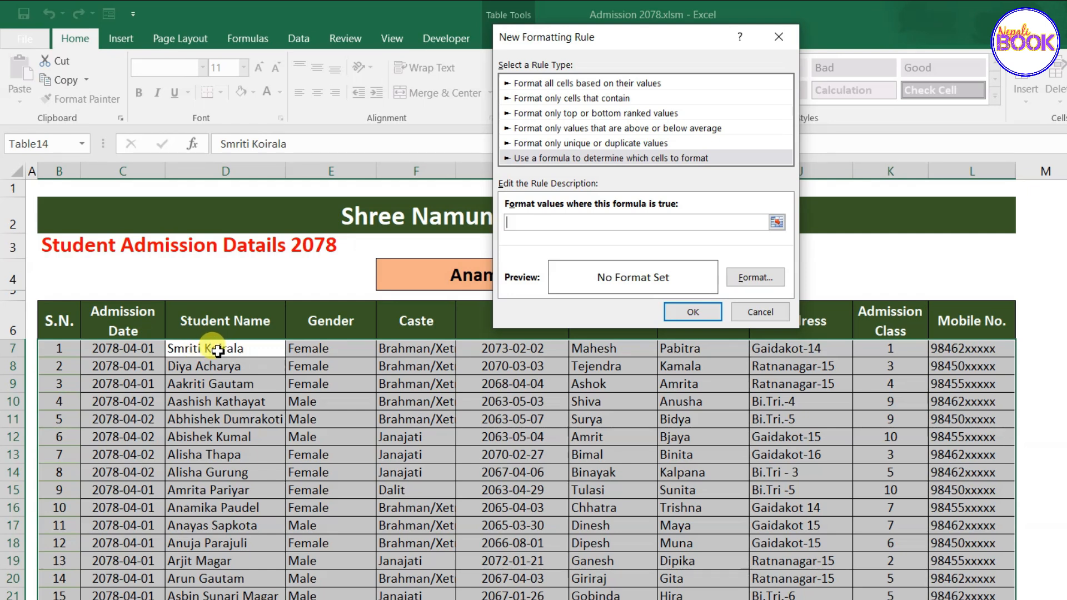
pyautogui.click(217, 350)
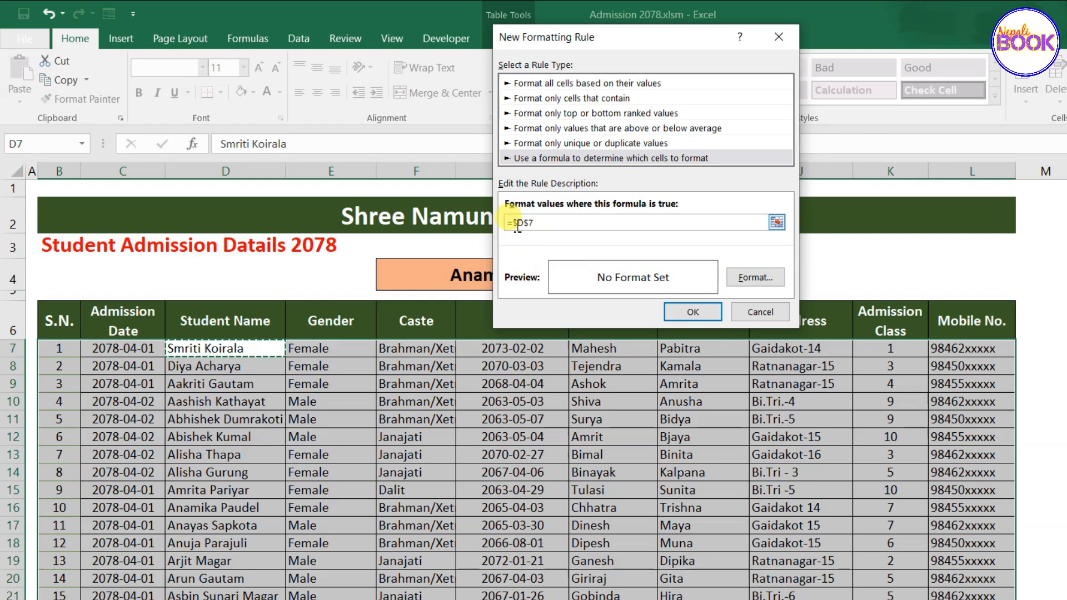
pyautogui.click(529, 223)
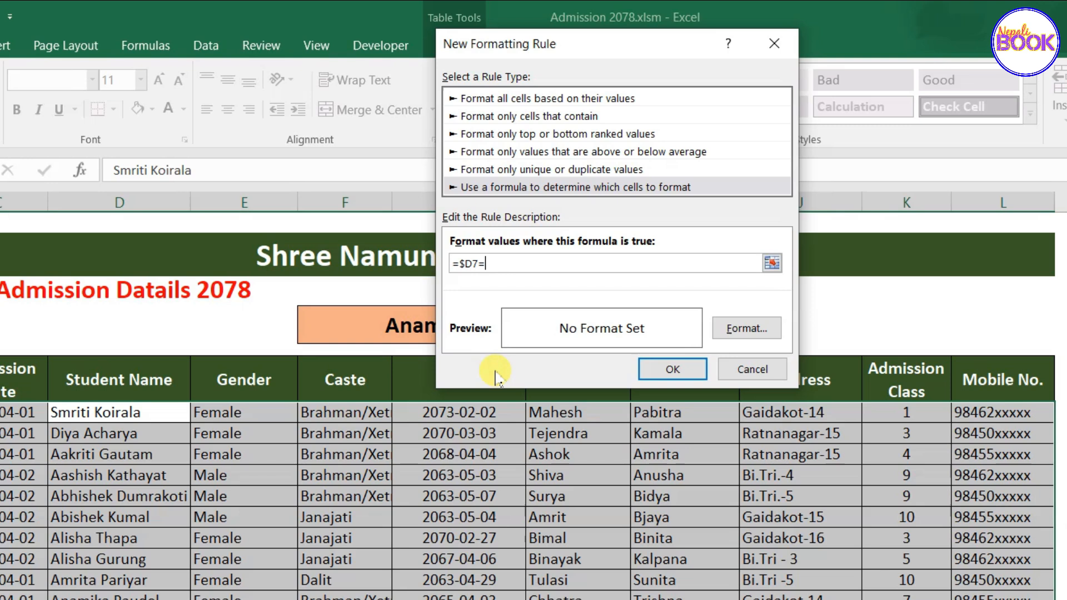
pyautogui.moveTo(590, 44); pyautogui.dragTo(676, 94)
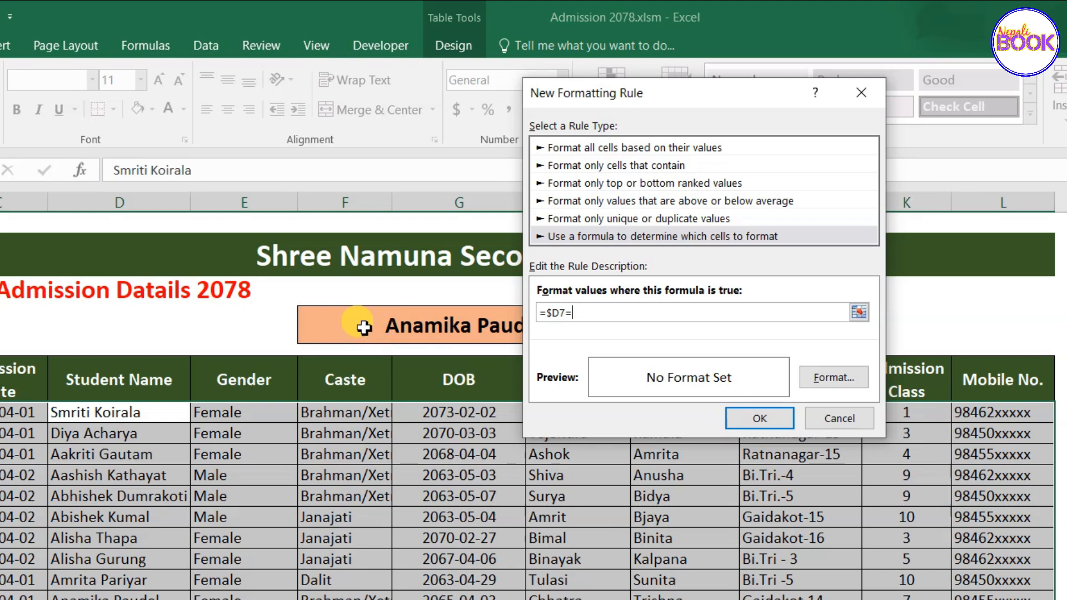
pyautogui.click(379, 324)
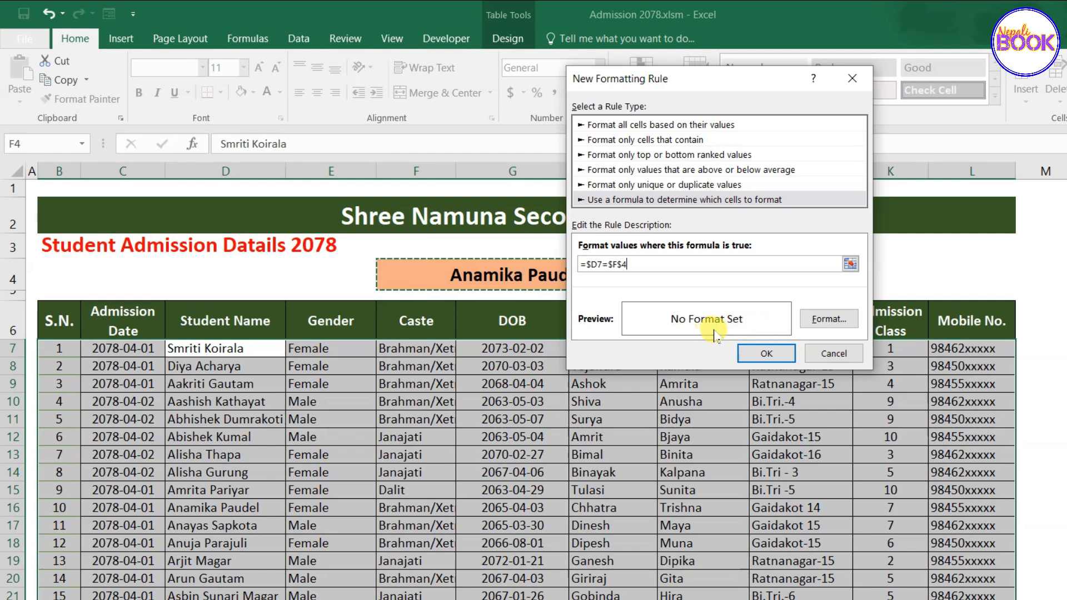
# Give the rule a yellow fill and apply it, highlighting the matching student's row 16.
pyautogui.click(828, 319)
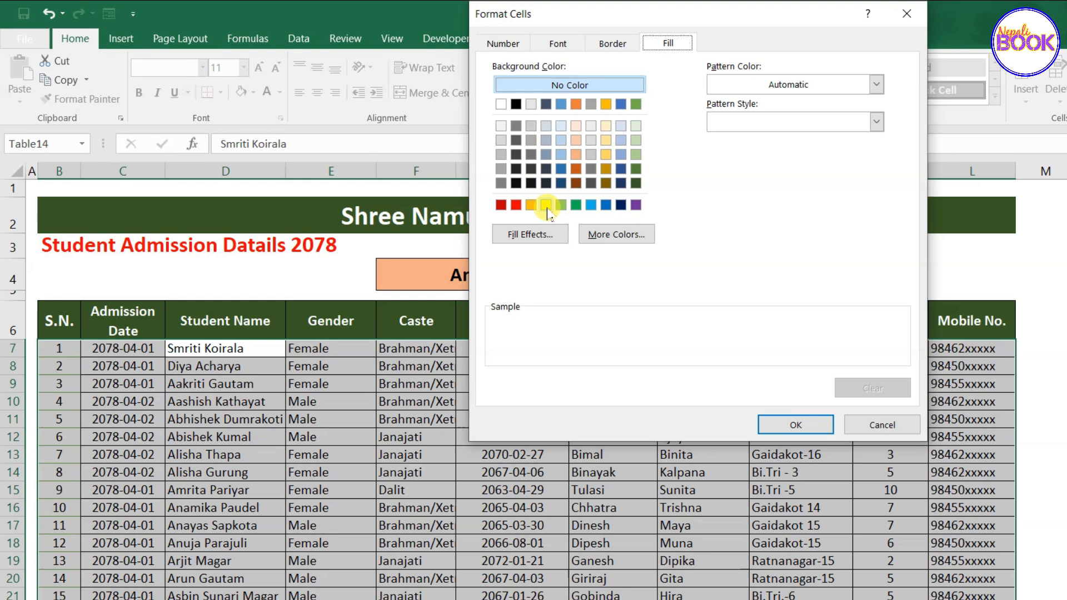
pyautogui.click(546, 205)
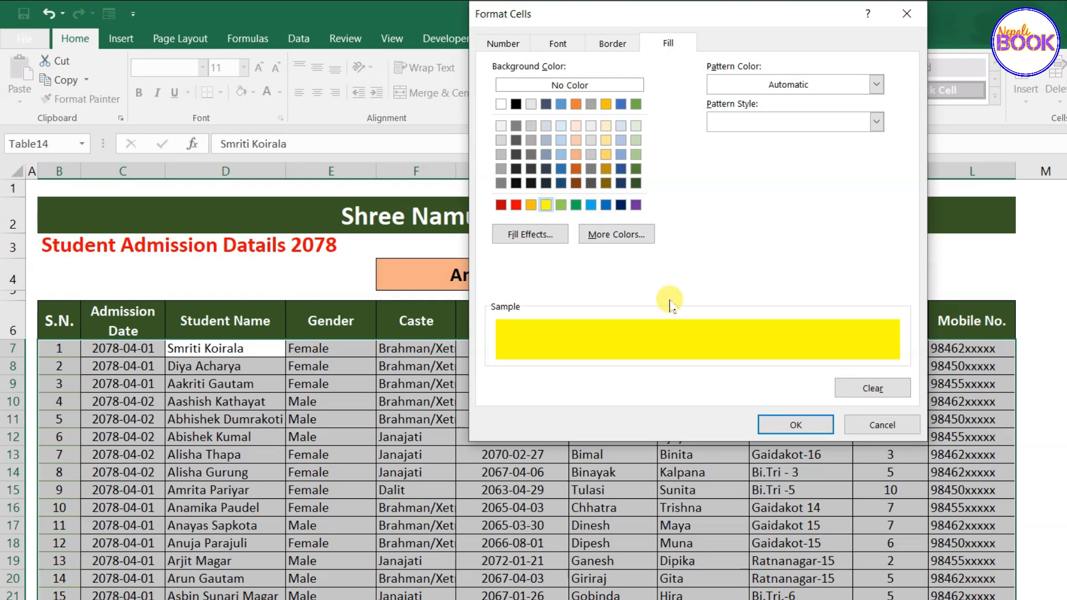
pyautogui.click(800, 426)
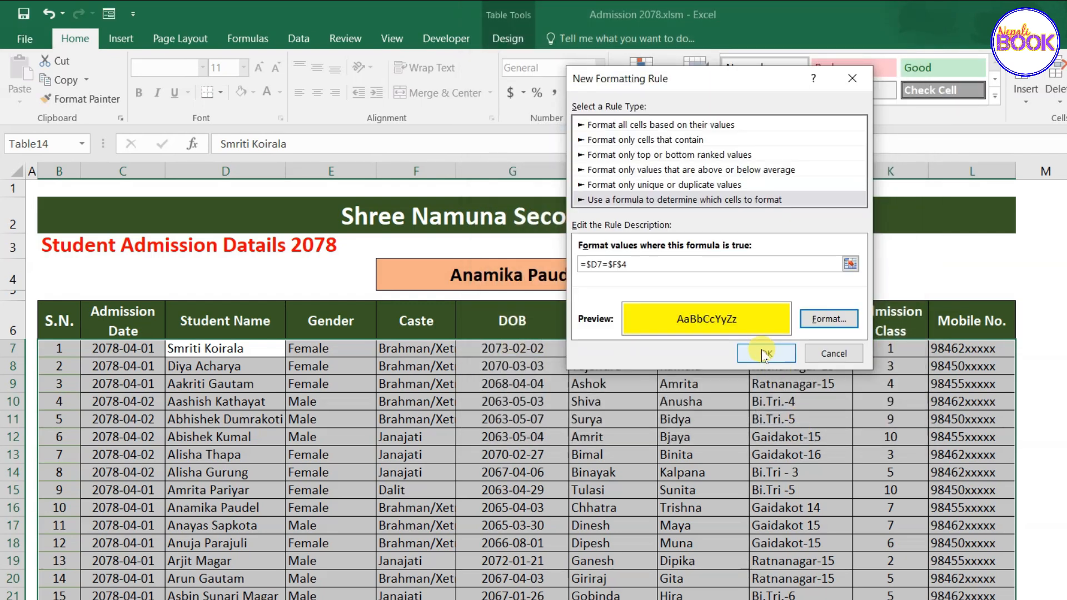
pyautogui.click(766, 354)
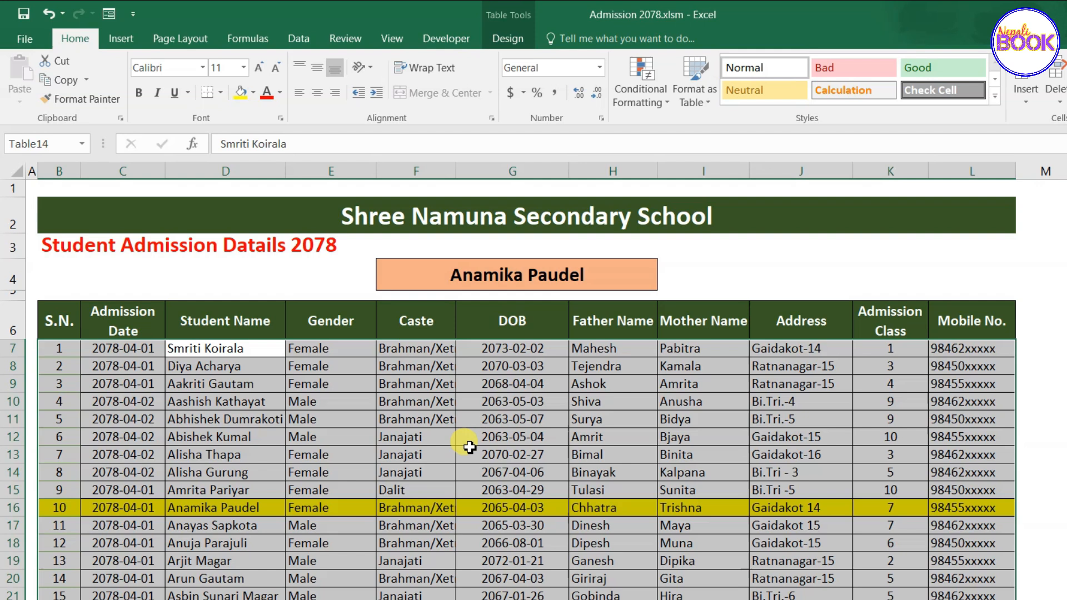
# Enter a different student's name in F4 to test that the yellow highlight follows it.
pyautogui.click(470, 448)
pyautogui.click(499, 278)
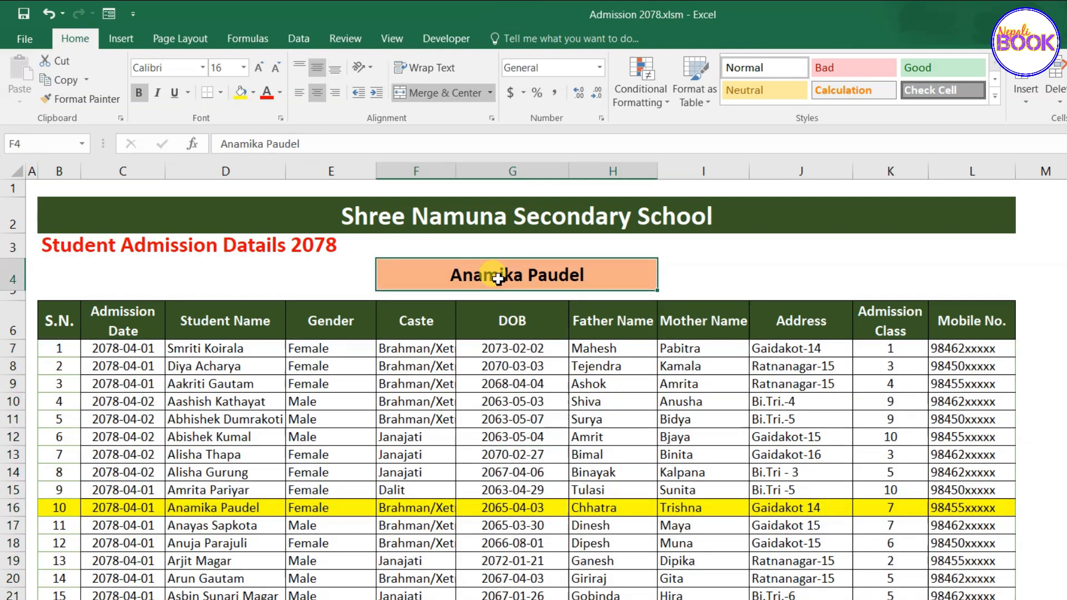
pyautogui.moveTo(60, 508); pyautogui.dragTo(945, 522)
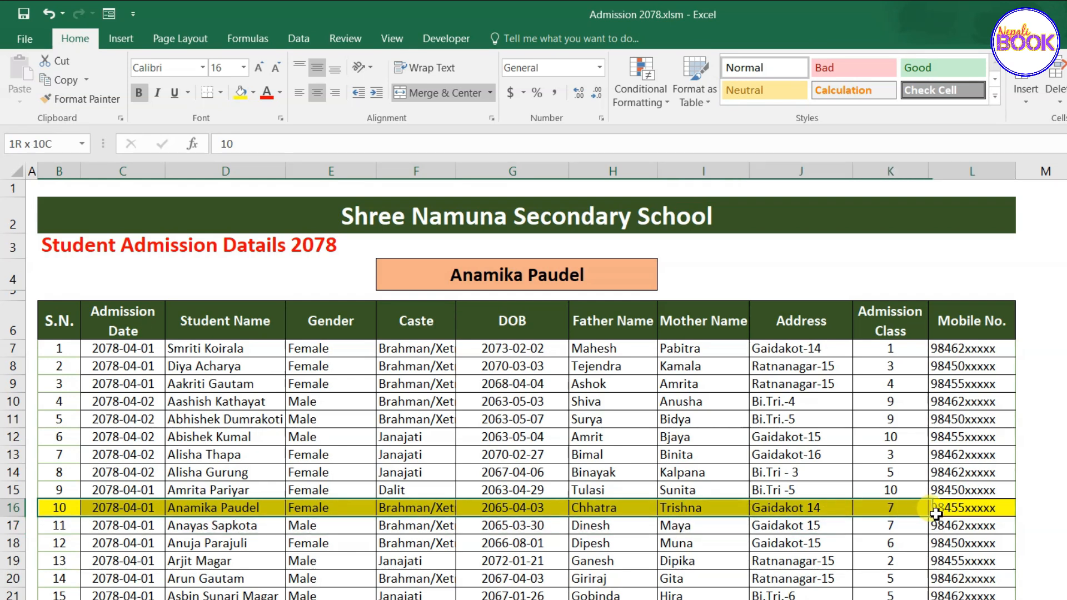
pyautogui.click(512, 419)
pyautogui.click(509, 285)
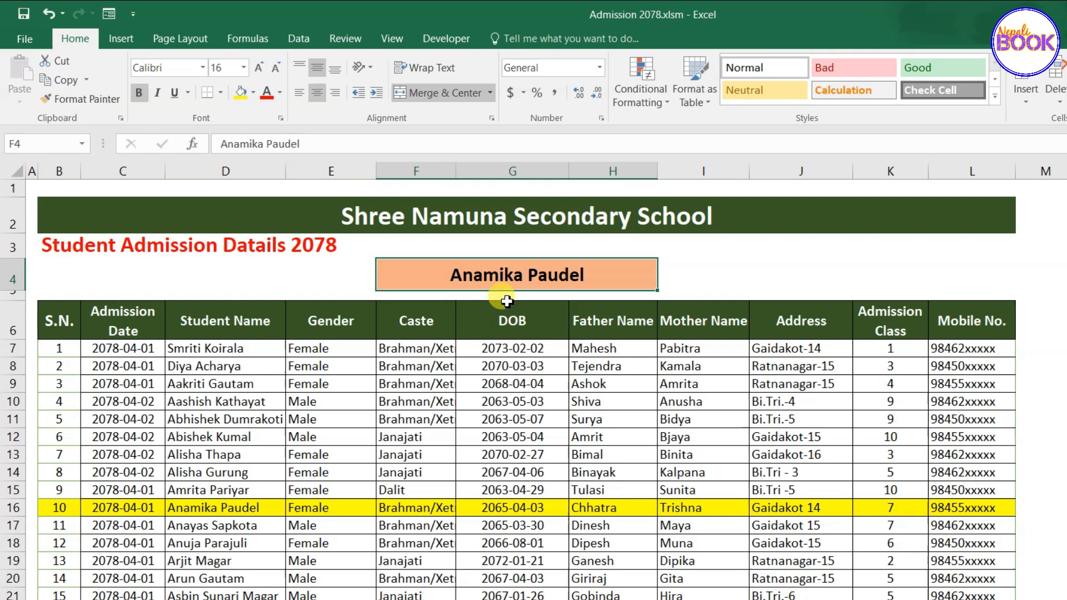
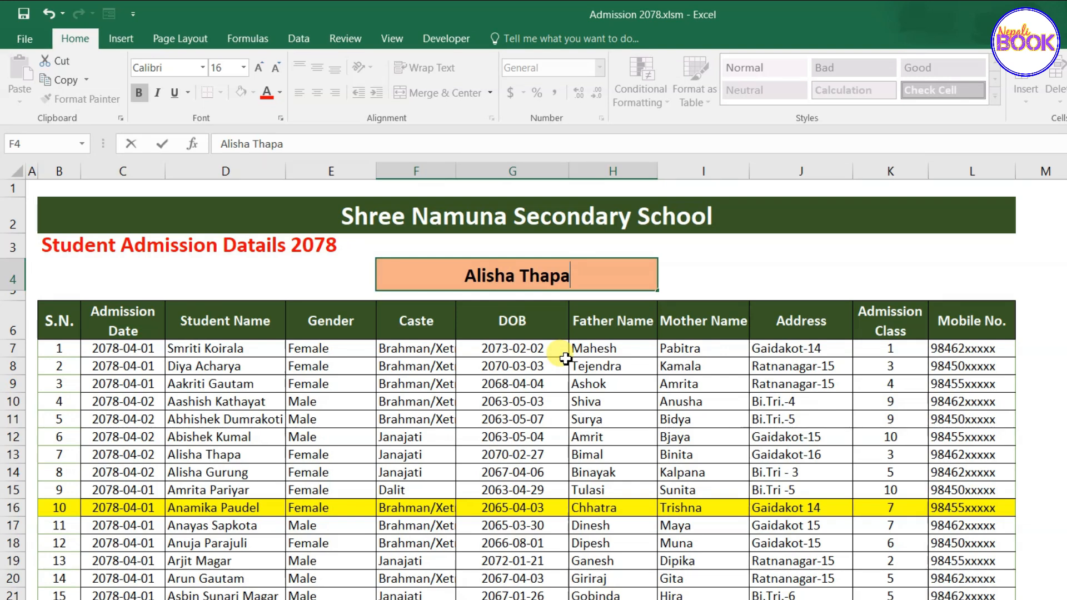
pyautogui.press('Return')
# Replace the F4 name with another student so the highlight moves to row 8.
pyautogui.click(147, 460)
pyautogui.moveTo(147, 459); pyautogui.dragTo(307, 453)
pyautogui.click(273, 483)
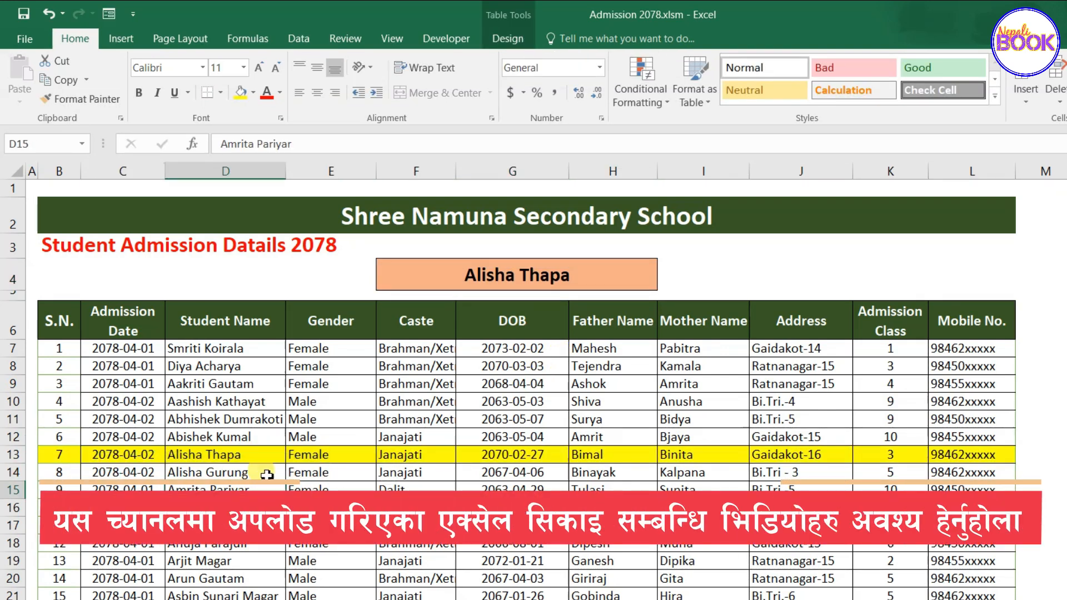
pyautogui.click(500, 265)
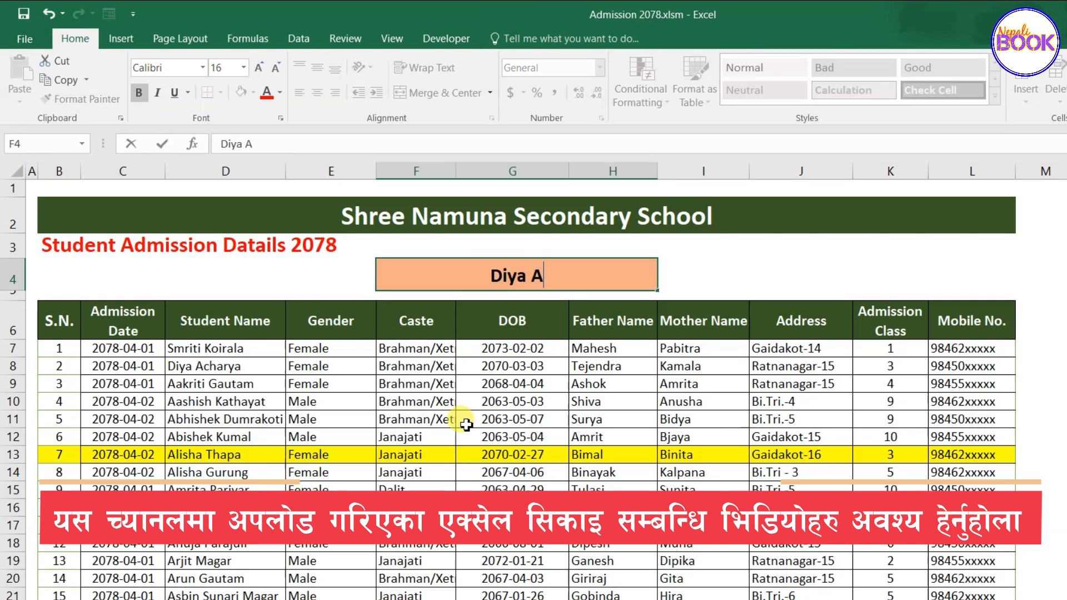
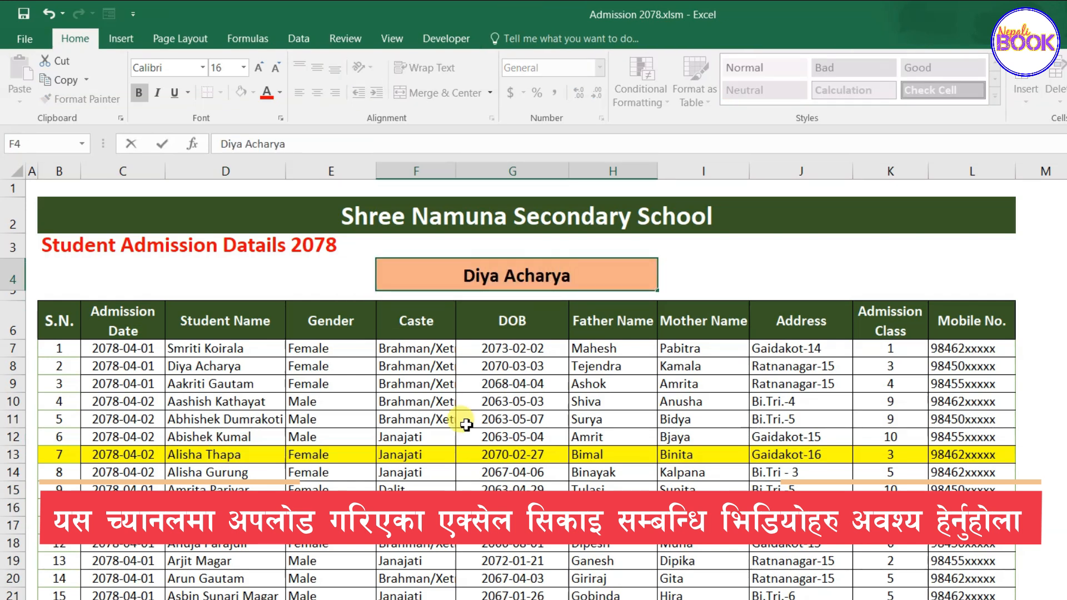
pyautogui.press('Return')
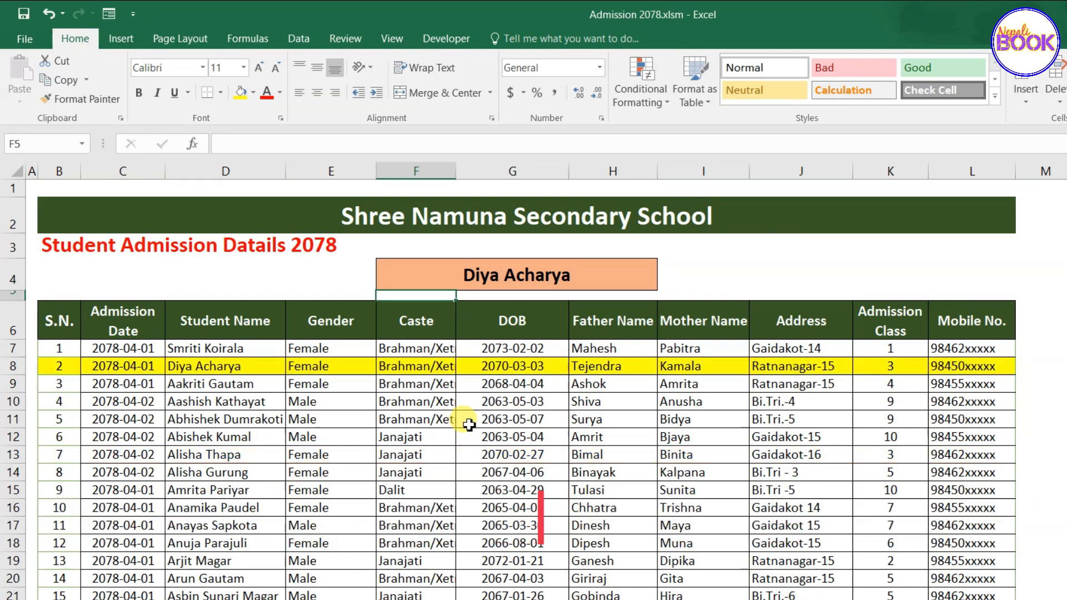
pyautogui.scroll(-1, 152, 445)
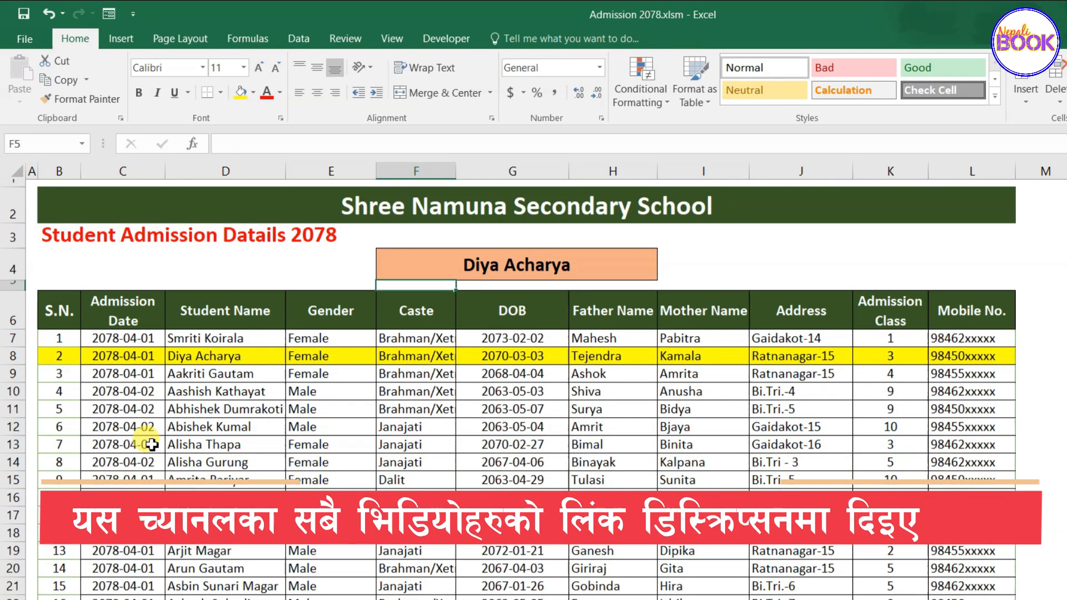
pyautogui.scroll(-14, 151, 444)
pyautogui.scroll(7, 154, 450)
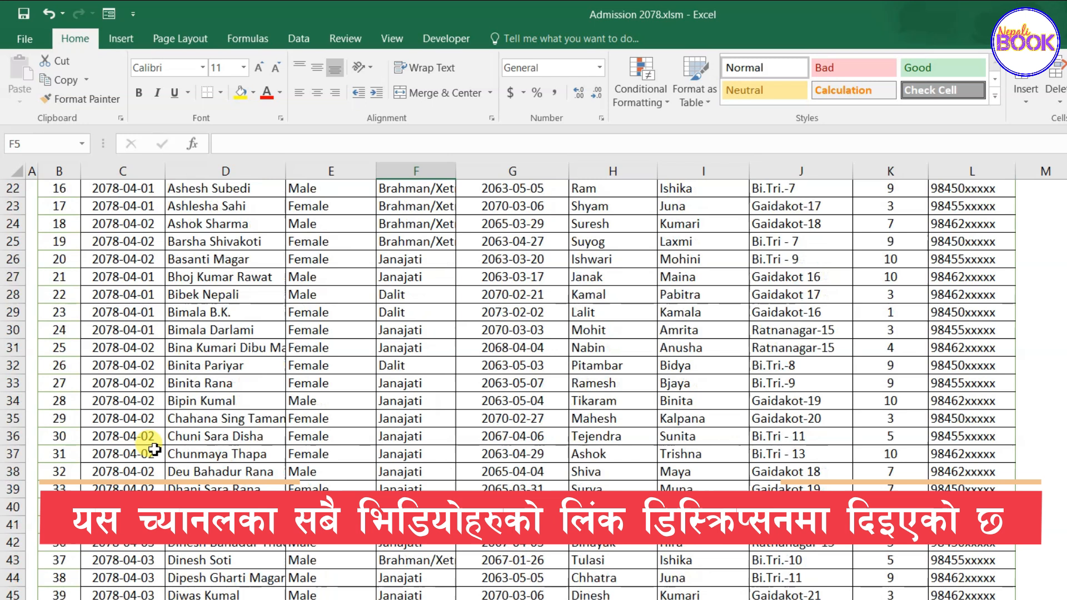
pyautogui.scroll(7, 150, 448)
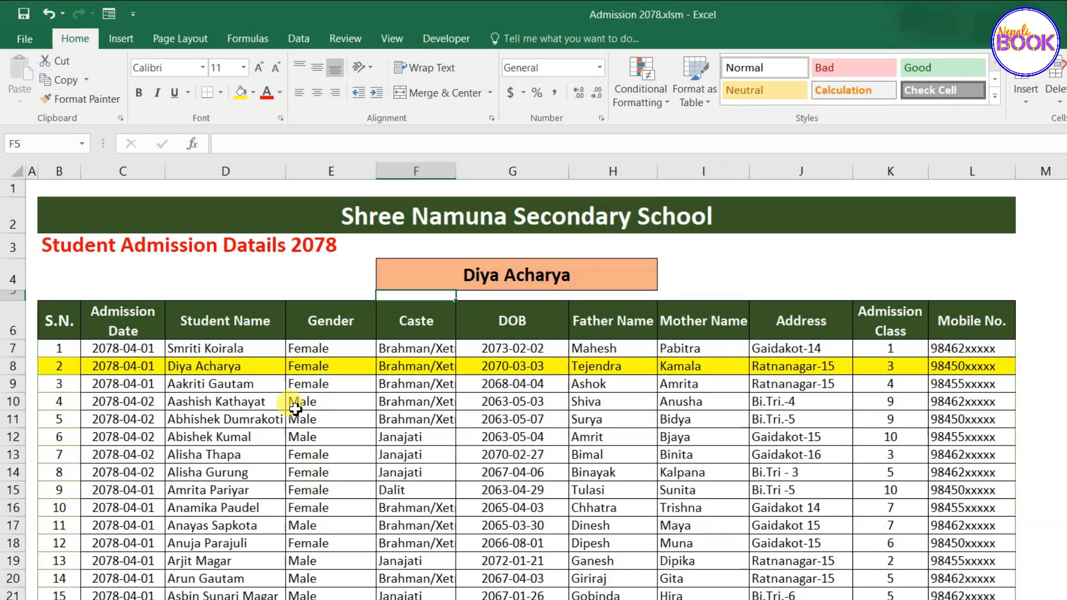
pyautogui.click(60, 323)
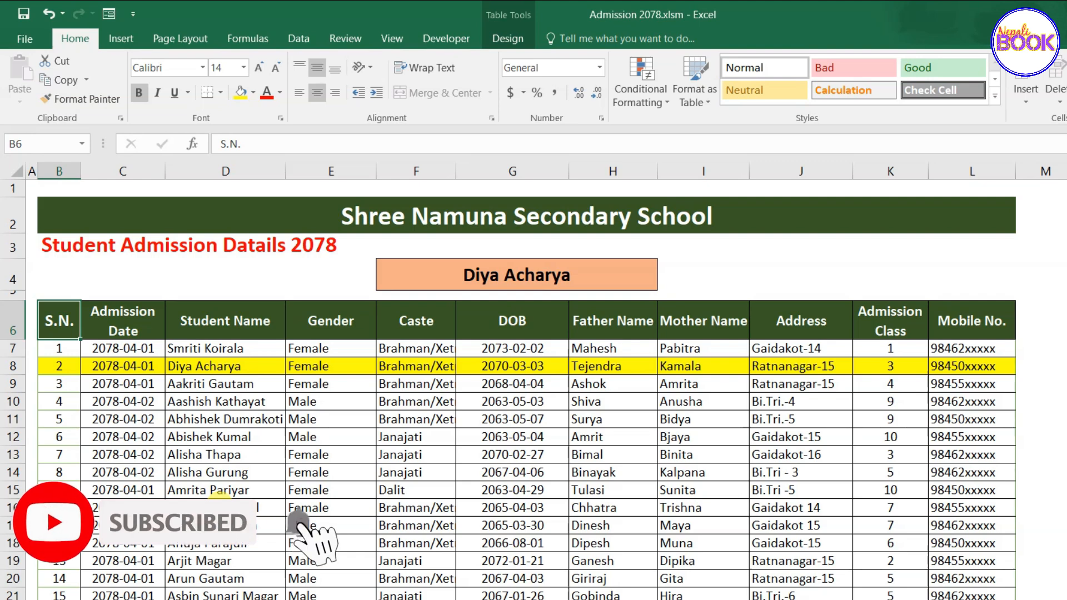
# Select the whole table and clear its conditional formatting rules from the selected cells.
pyautogui.hotkey('ctrl', 'shift', 'Right')
pyautogui.hotkey('ctrl', 'shift', 'Down')
pyautogui.scroll(20, 276, 503)
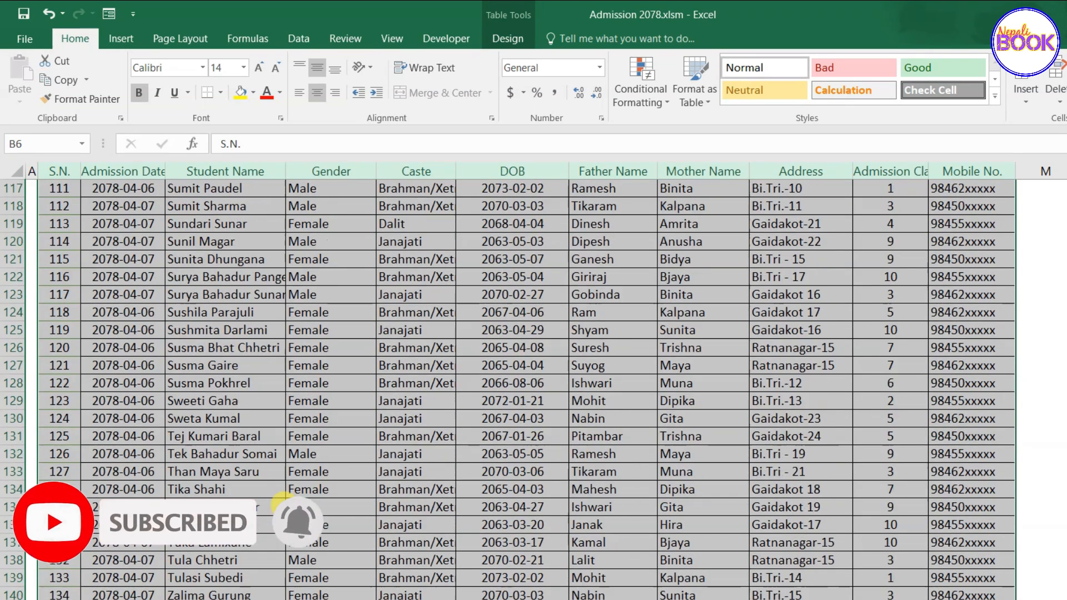
pyautogui.scroll(3, 279, 492)
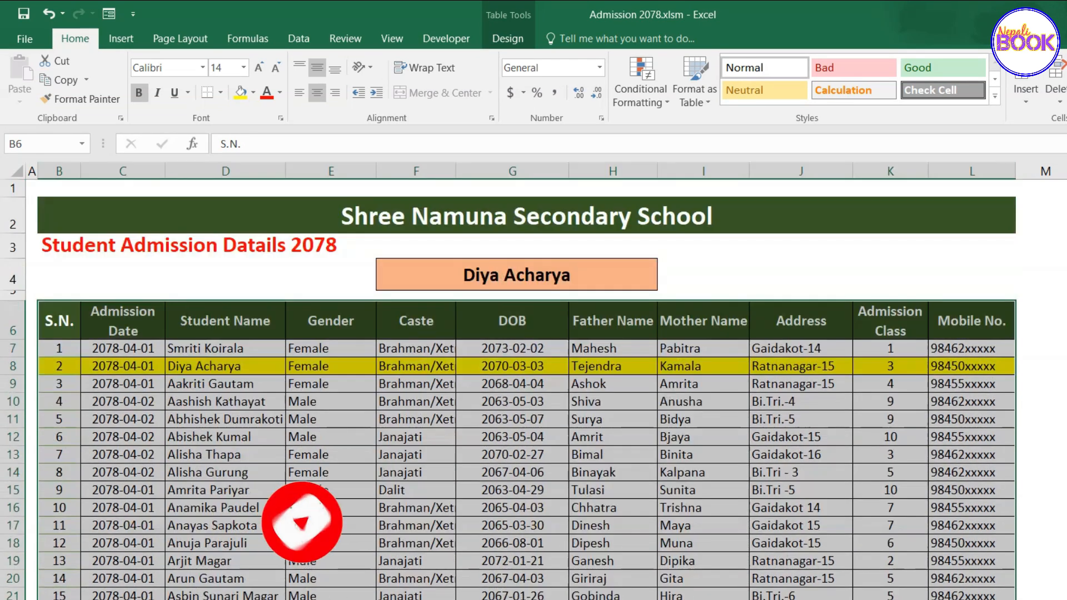
pyautogui.click(637, 104)
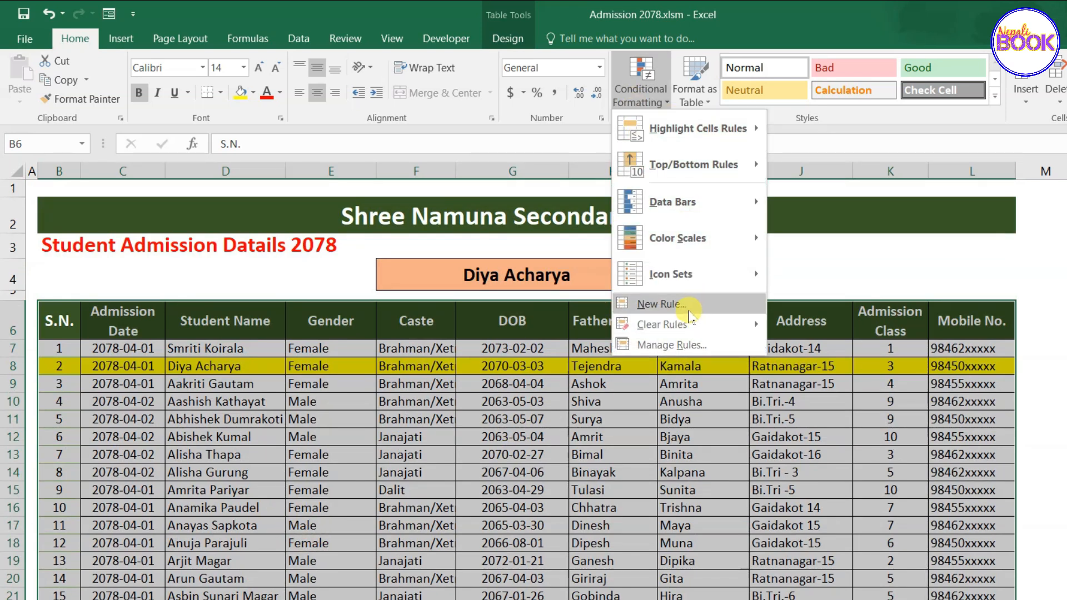
pyautogui.moveTo(681, 329)
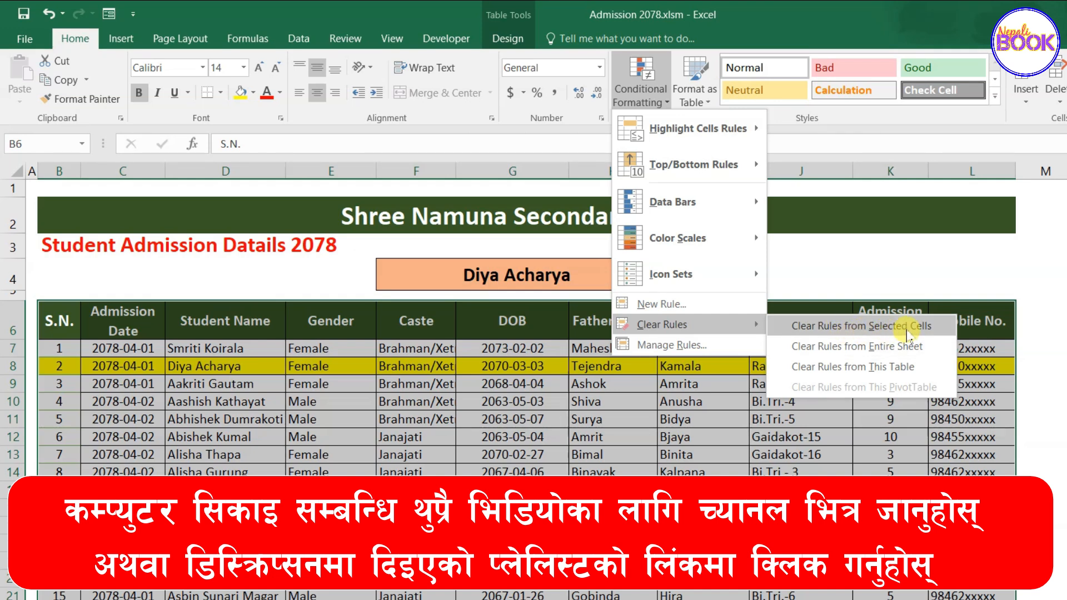
pyautogui.click(870, 326)
pyautogui.click(612, 401)
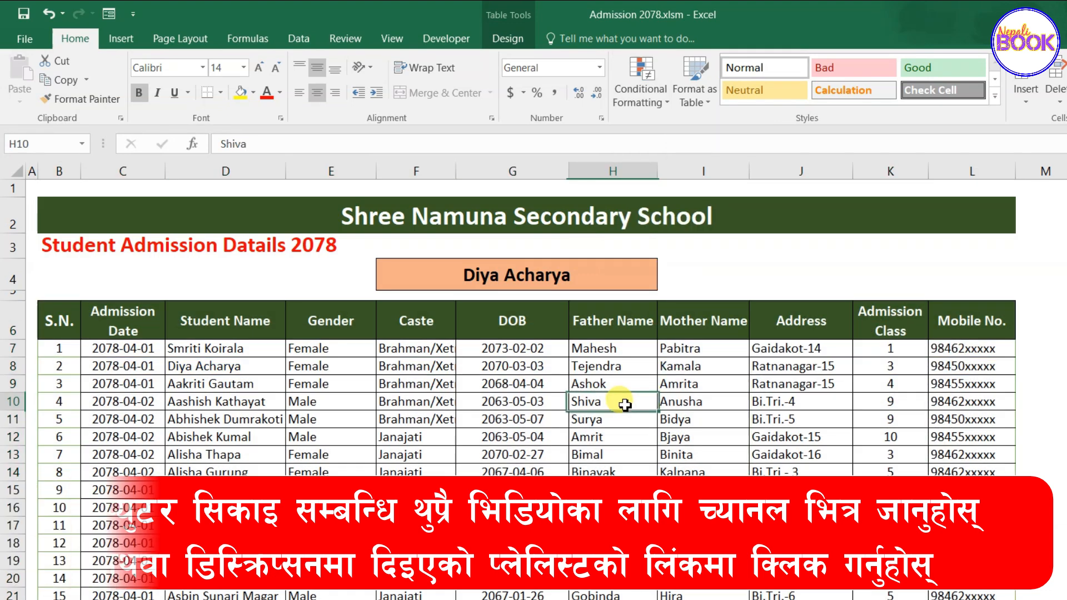
pyautogui.scroll(-4, 433, 389)
pyautogui.scroll(4, 439, 389)
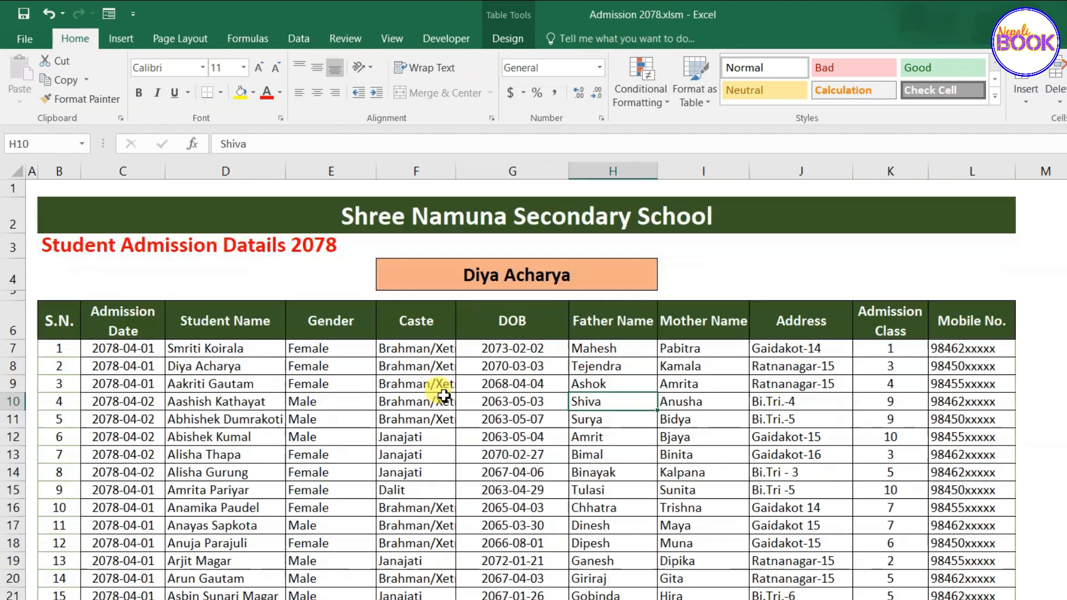